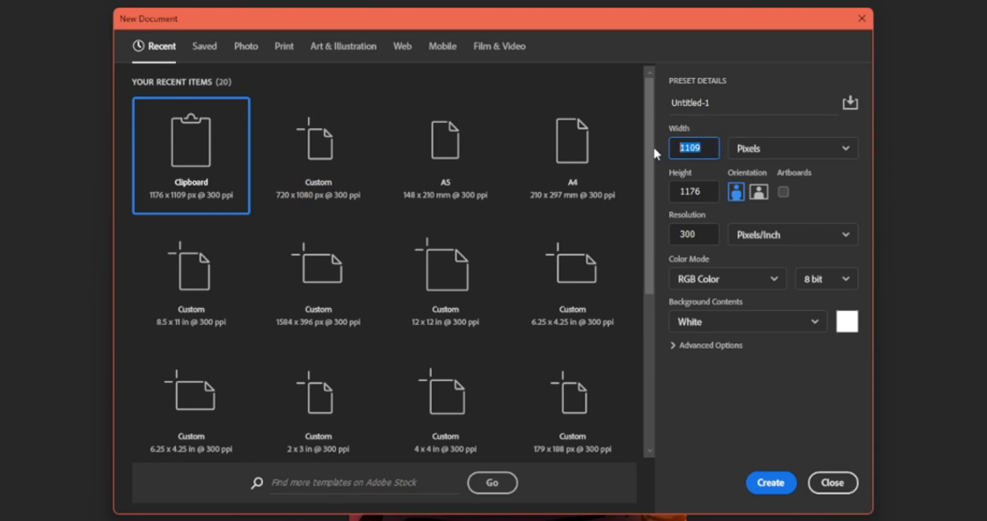
Create a new document 720 pixels wide and 1080 pixels high at 300 pixels/inch in RGB Color with a white background
text(720)
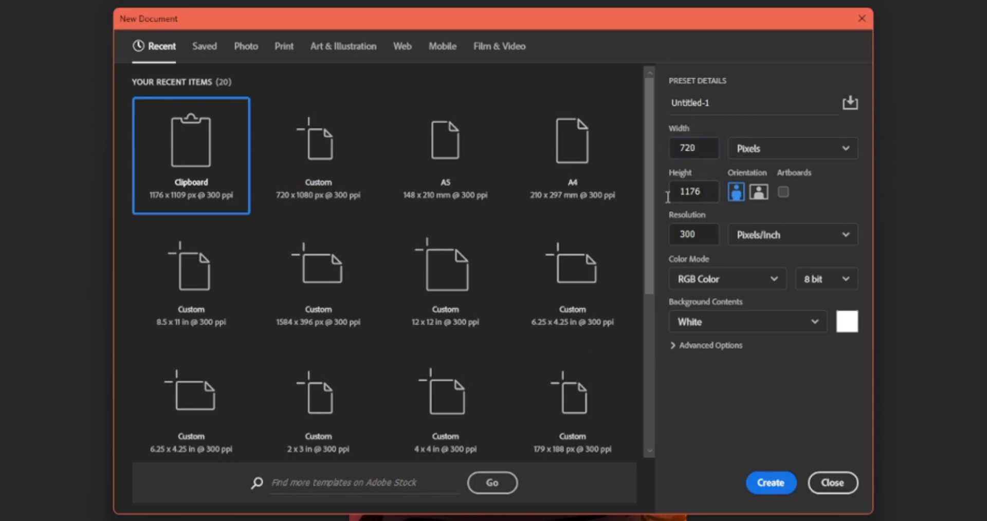
click(691, 193)
double_click(691, 193)
text(1080)
click(740, 408)
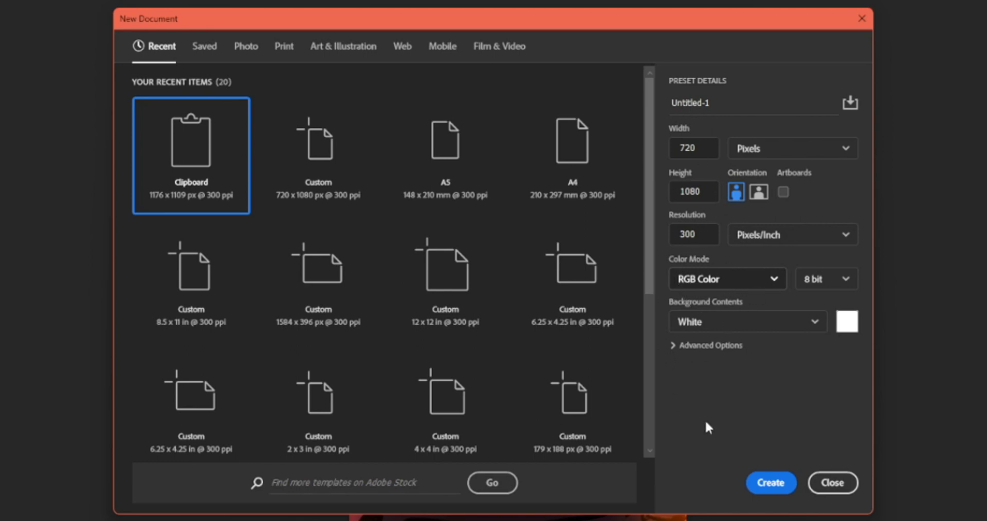
click(778, 484)
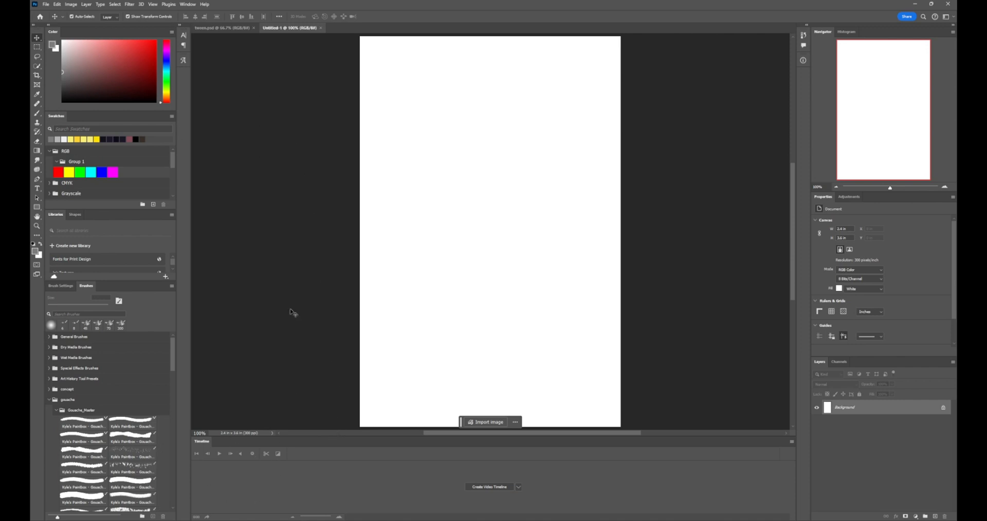
Dock the Timeline panel as a tall column beside the canvas and widen it slightly
click(183, 5)
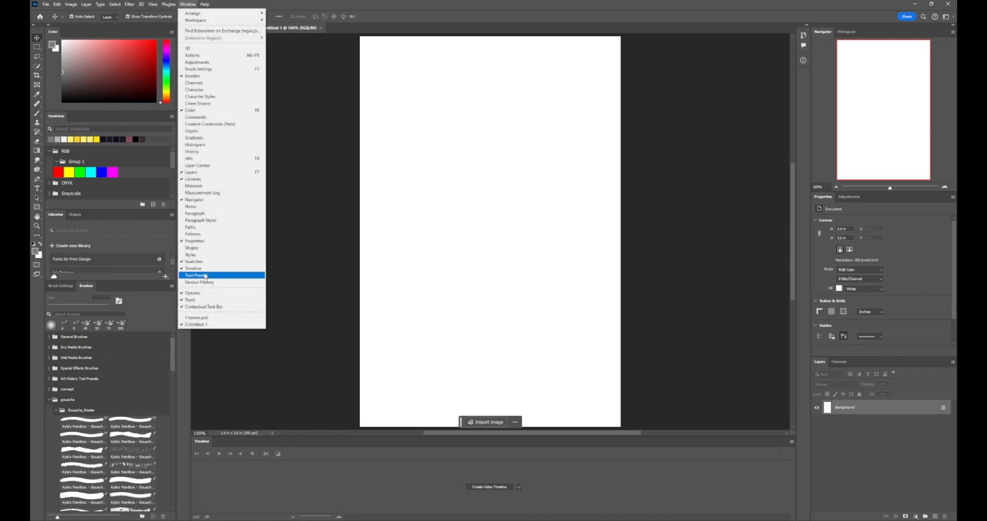
click(298, 205)
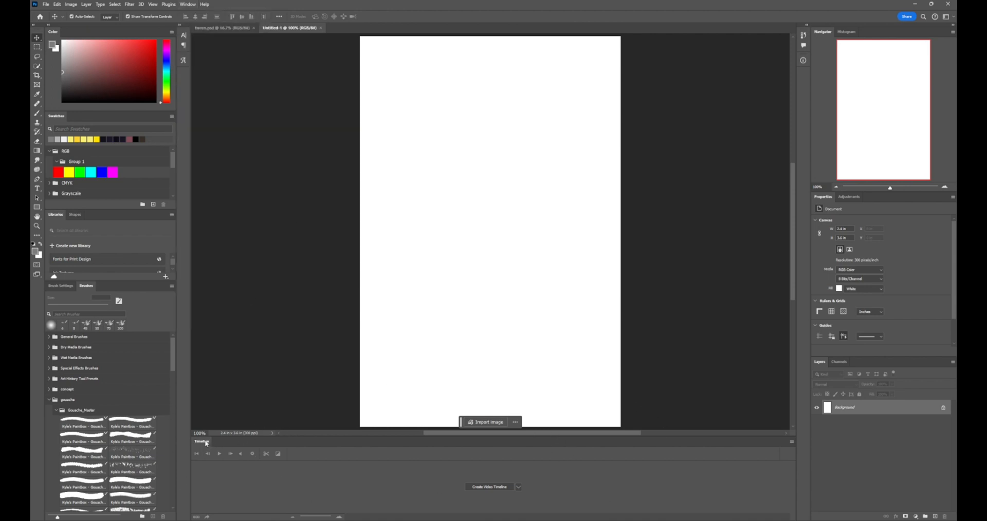
mouse_move(206, 443)
mouse_down()
mouse_move(257, 259)
mouse_move(464, 492)
mouse_move(0, 245)
mouse_move(948, 210)
mouse_move(792, 238)
mouse_move(168, 252)
mouse_move(192, 255)
mouse_up()
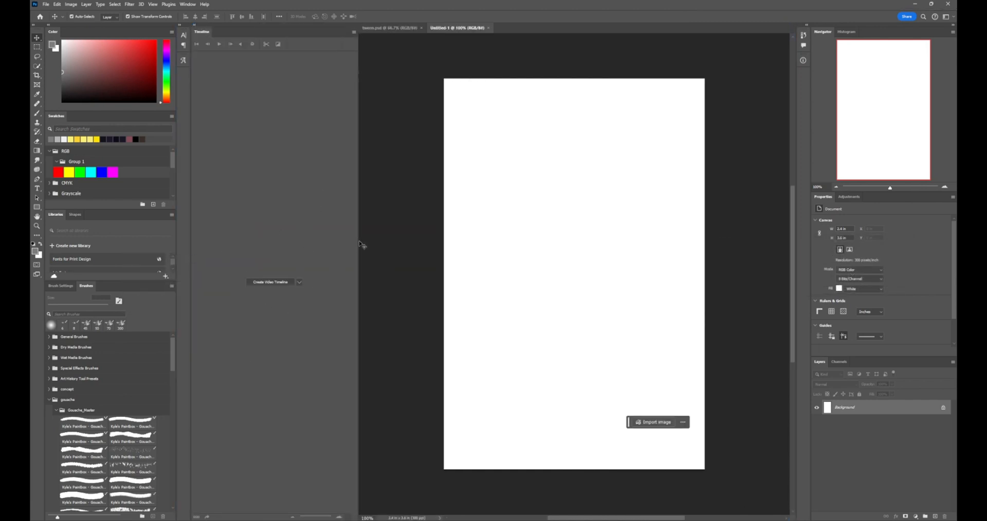
drag(358, 241, 370, 241)
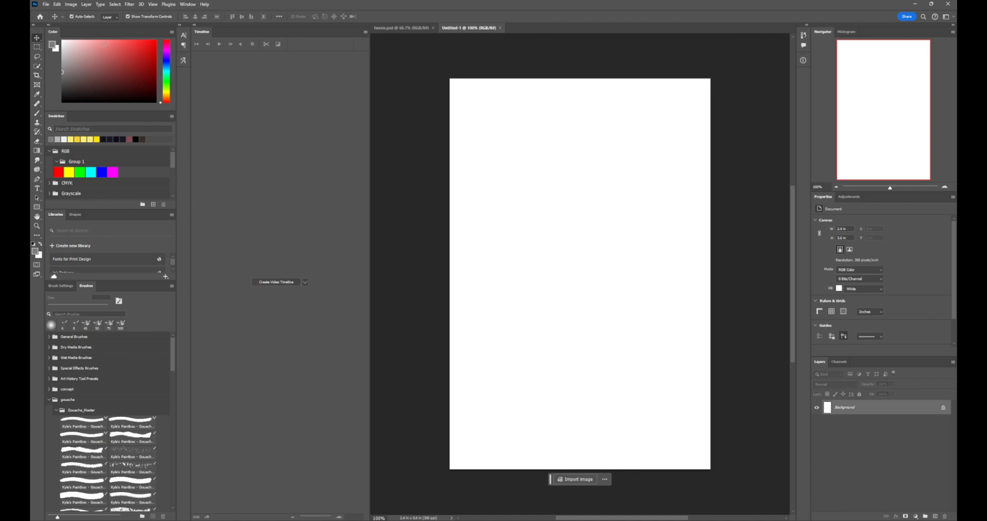
Place bg.png as an embedded image and scale it up from its centre to cover the whole canvas
click(46, 4)
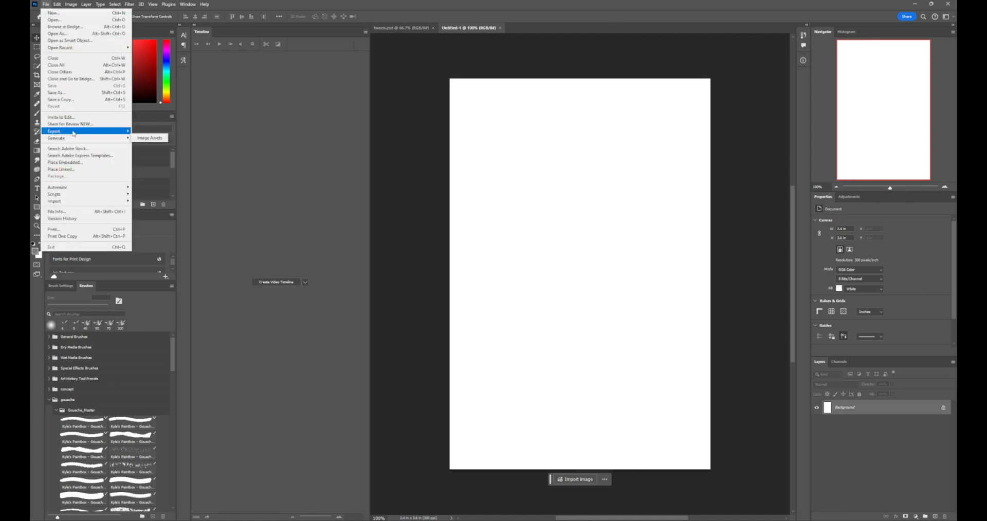
mouse_move(74, 133)
click(81, 163)
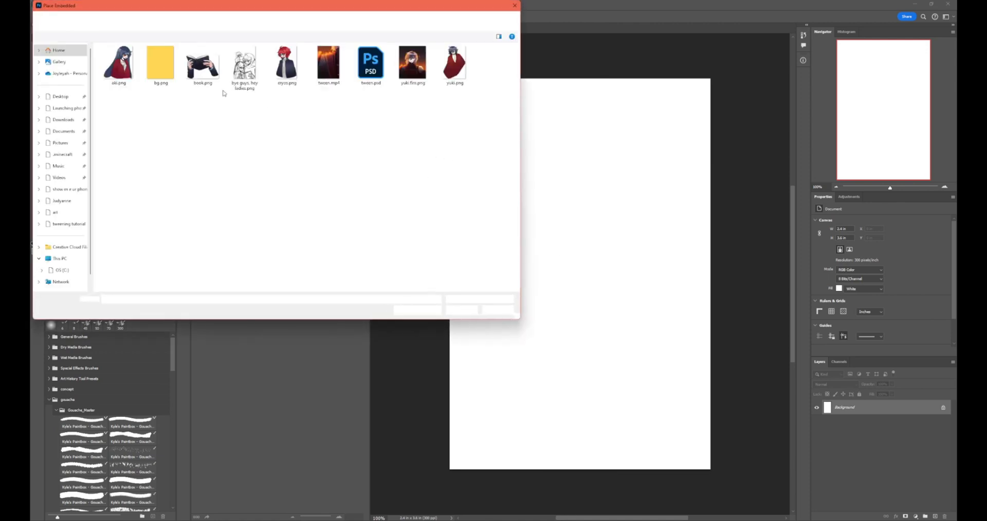
click(461, 310)
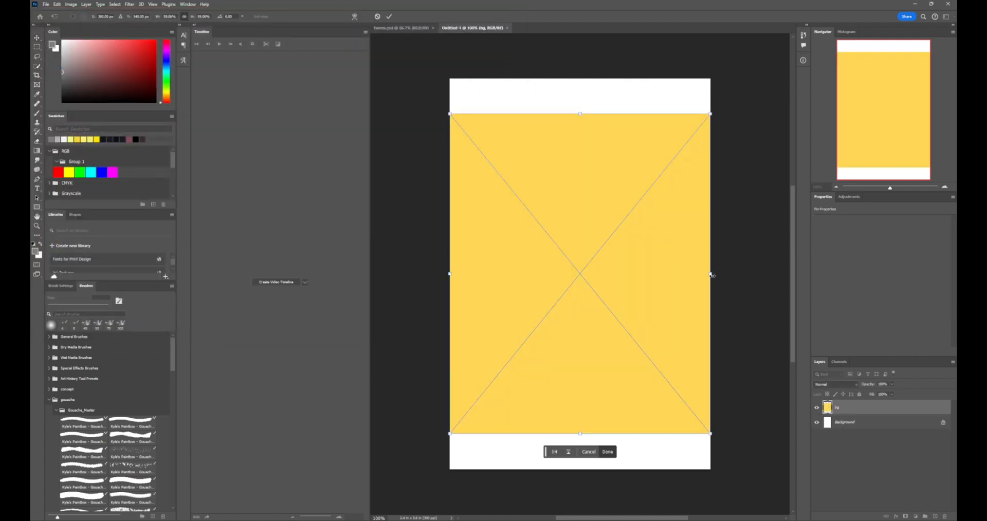
drag(711, 275, 762, 274)
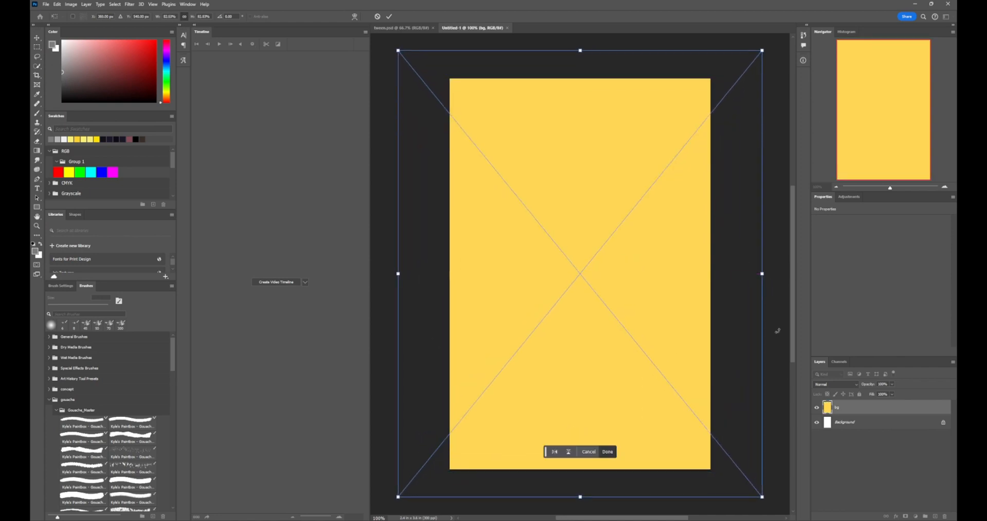
key(Return)
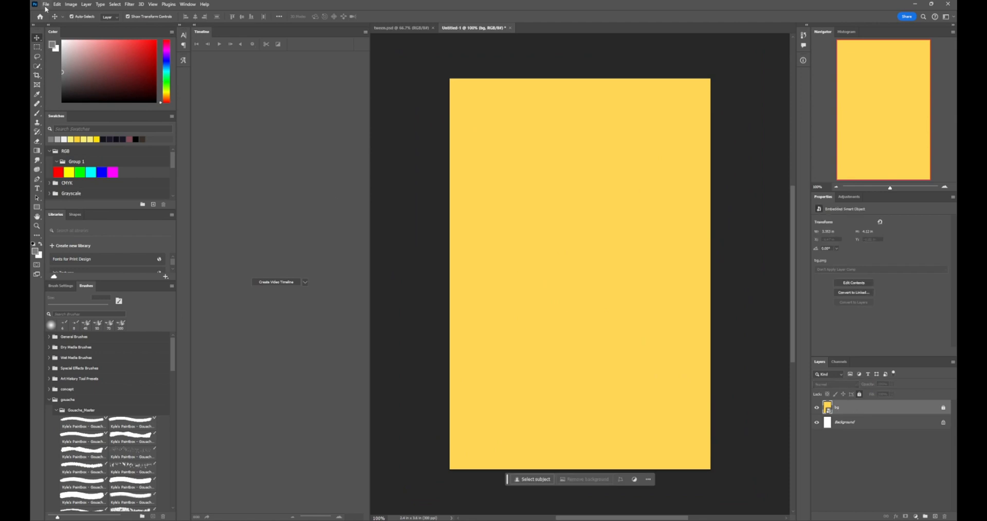
Place the sketch "bye guys, hey ladies.png" as an embedded image above bg and lower its opacity to about 60%
click(45, 4)
click(85, 163)
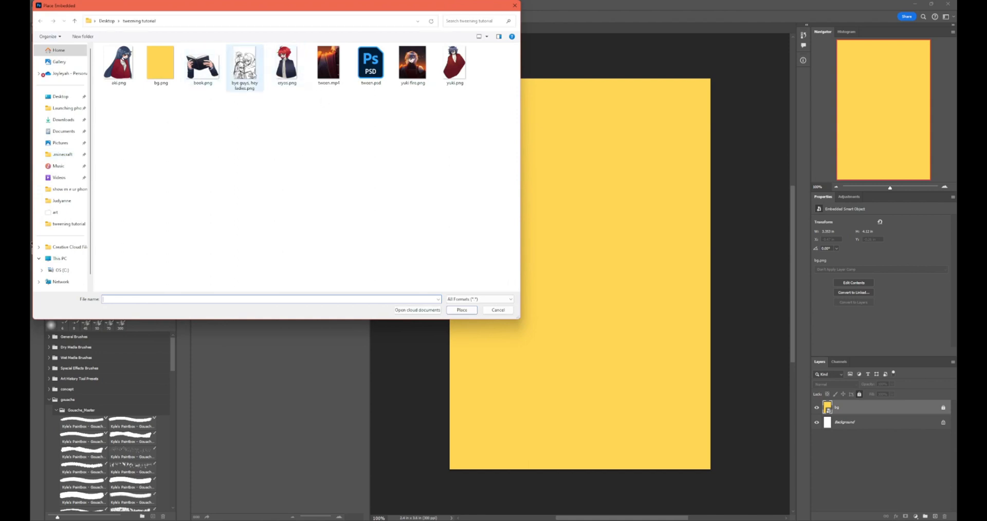
click(245, 66)
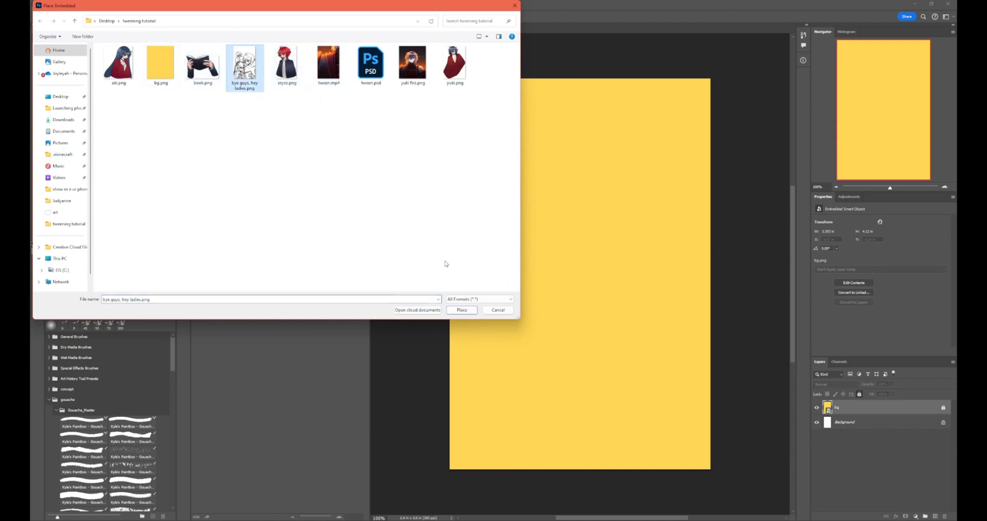
click(461, 310)
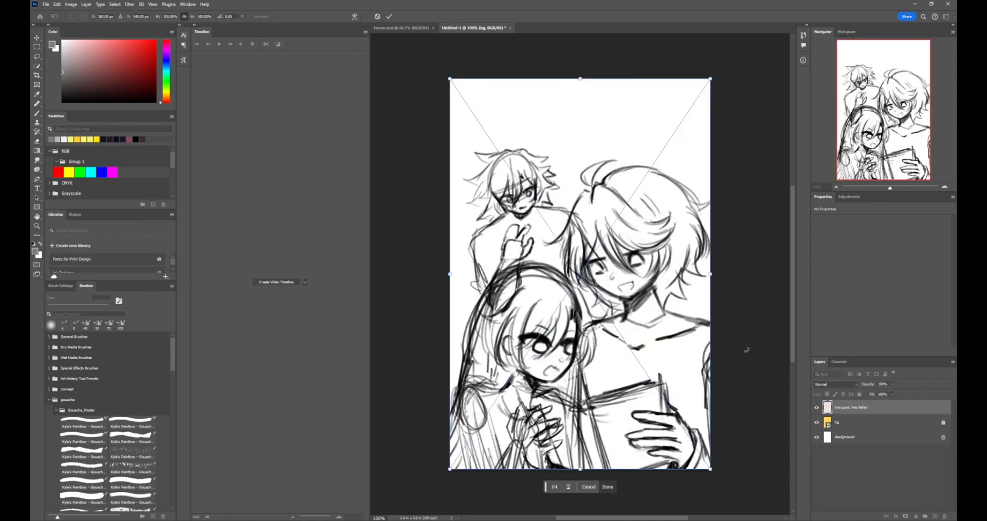
click(892, 384)
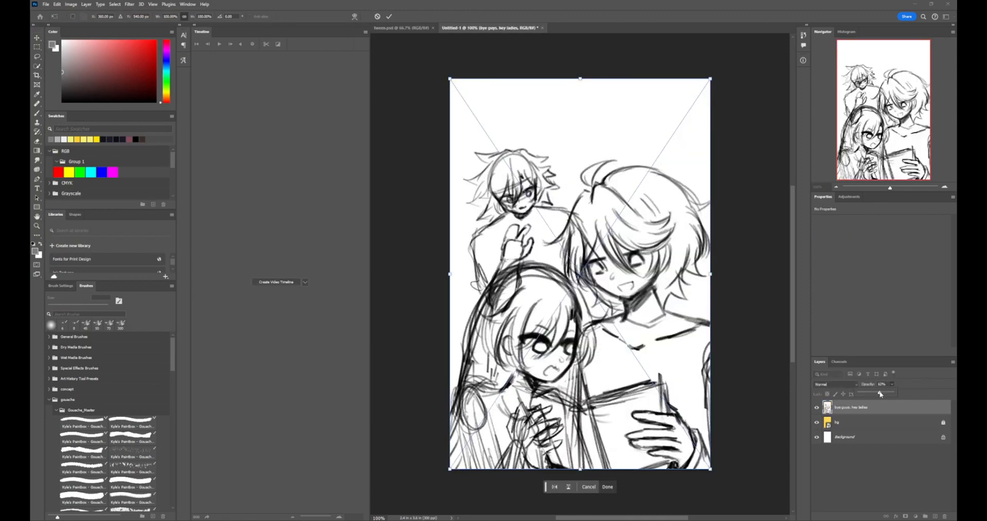
click(871, 424)
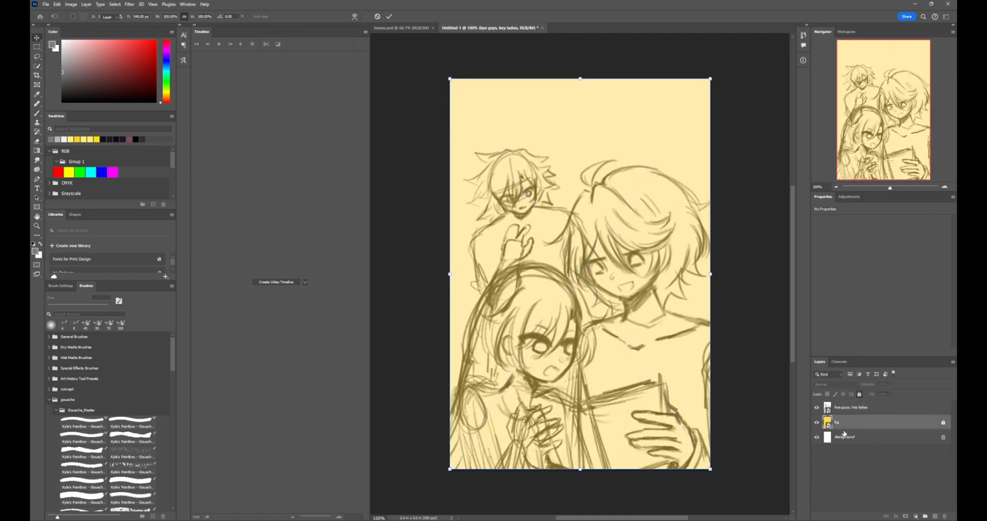
Place yuki.png as an embedded image between bg and the sketch, aligned with the sketched figure at the back
click(46, 4)
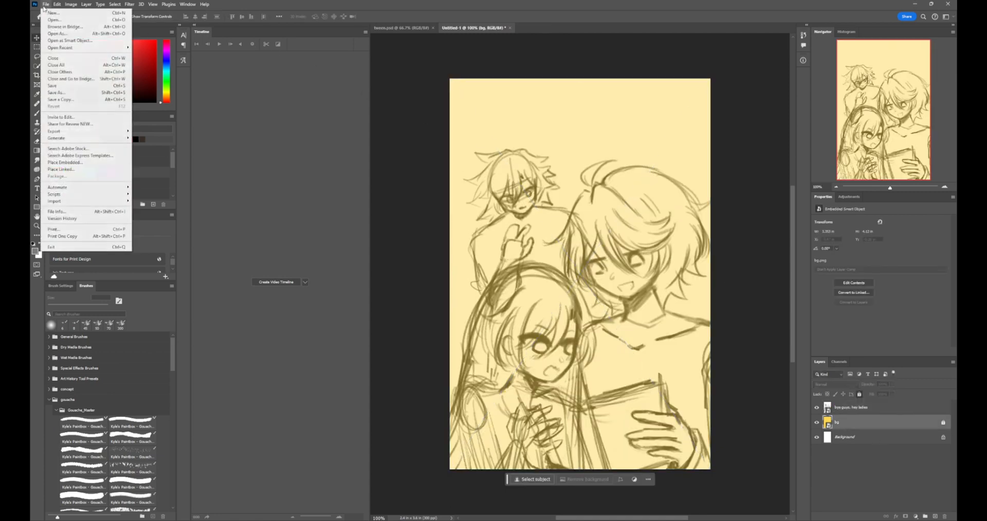
click(81, 164)
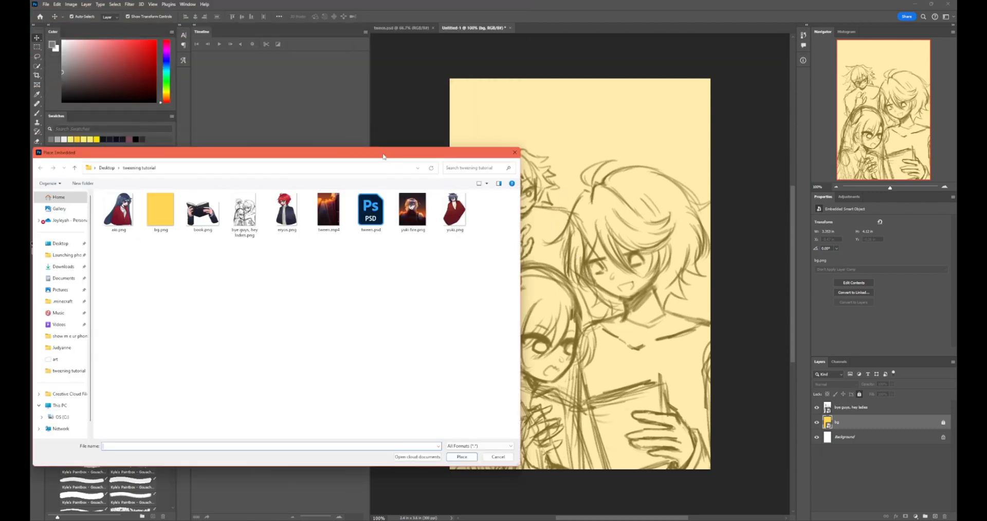
drag(383, 156, 381, 45)
click(423, 105)
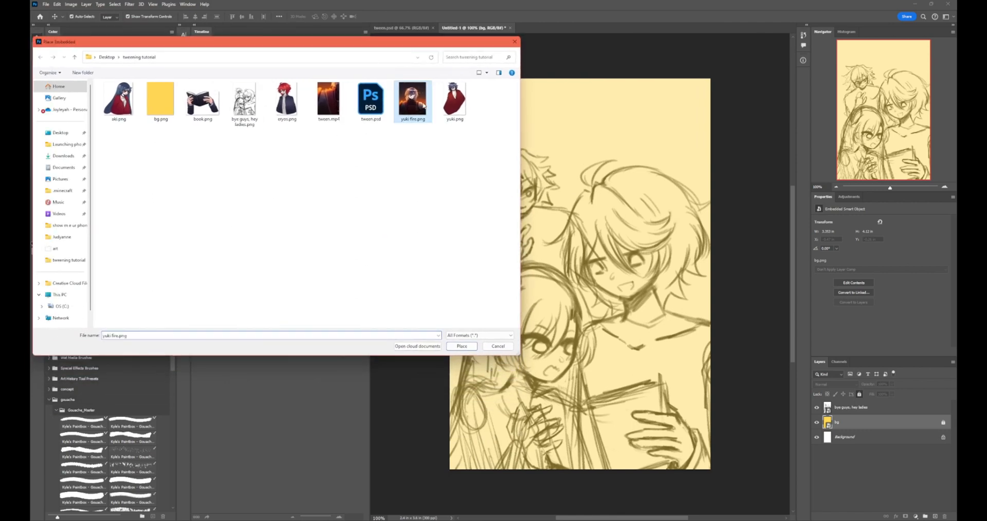
click(472, 111)
click(472, 347)
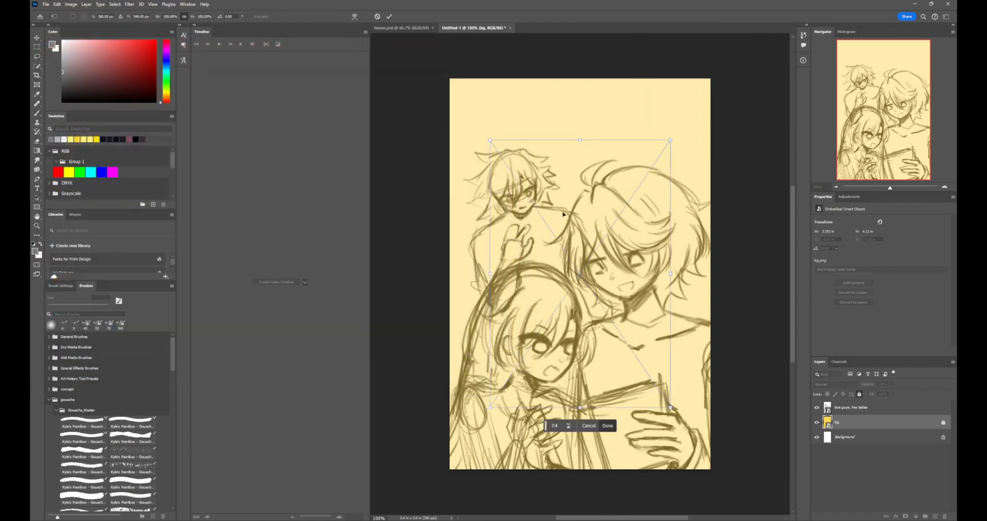
drag(580, 224, 545, 233)
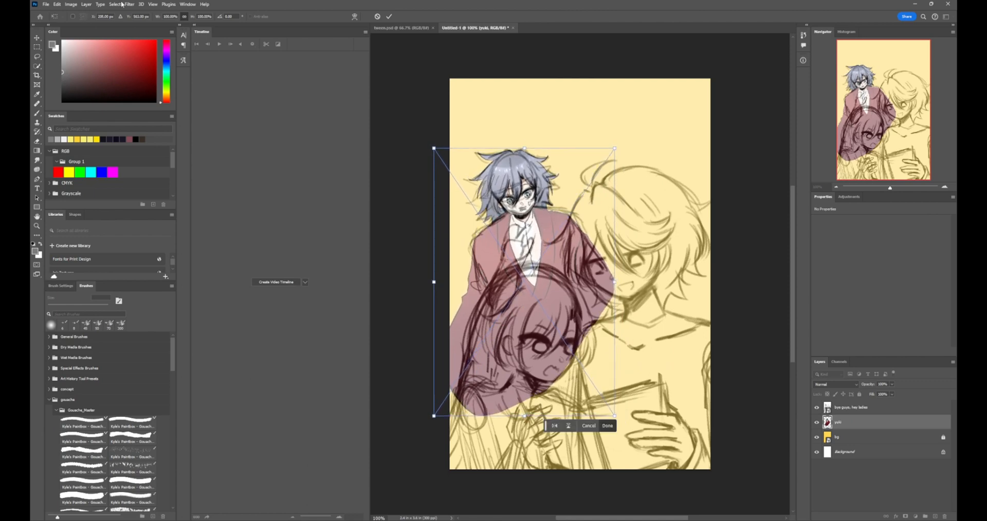
click(608, 427)
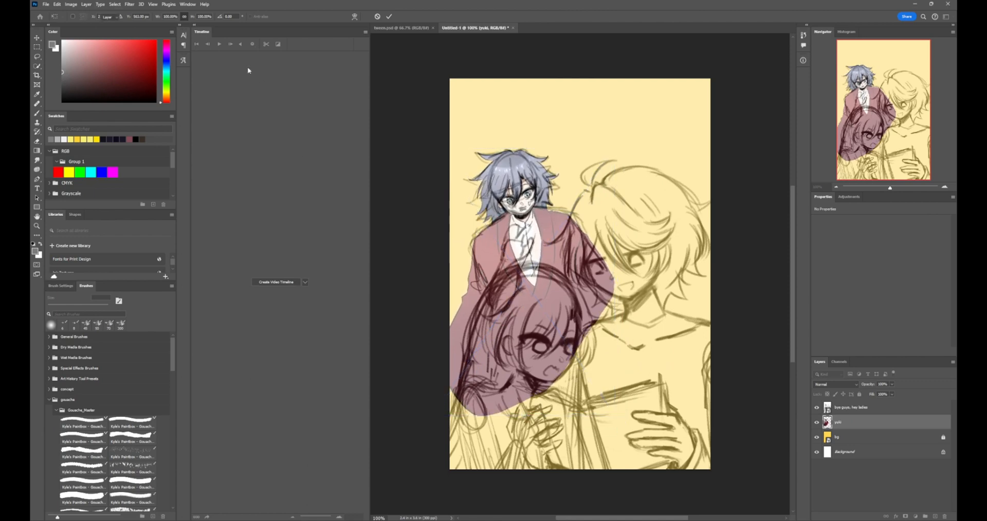
Place the red-haired character image above the yuki layer and align it with the matching figure in the sketch
click(45, 4)
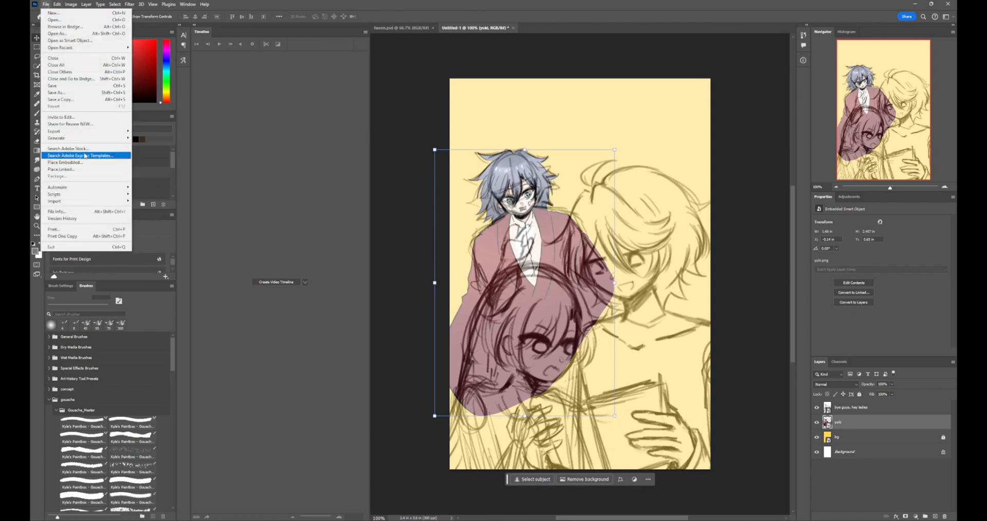
mouse_move(79, 134)
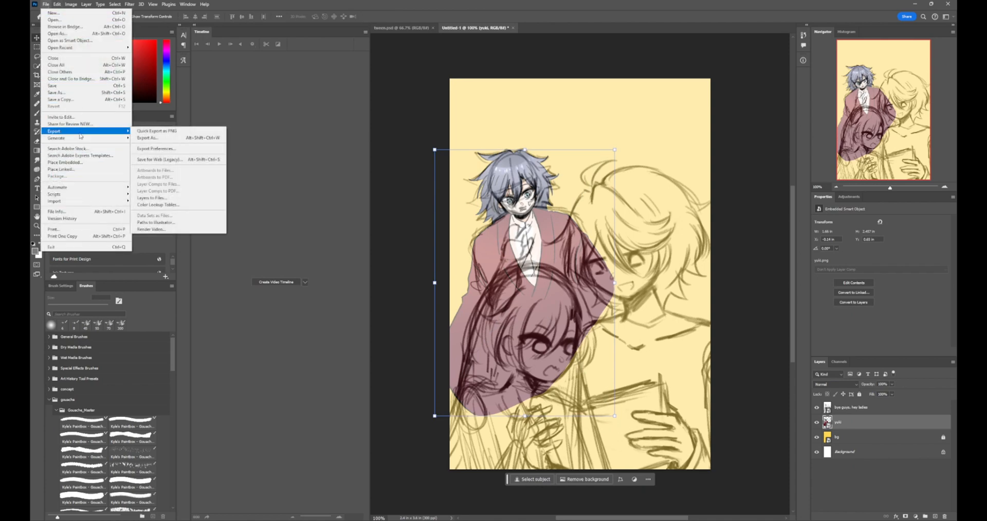
click(83, 164)
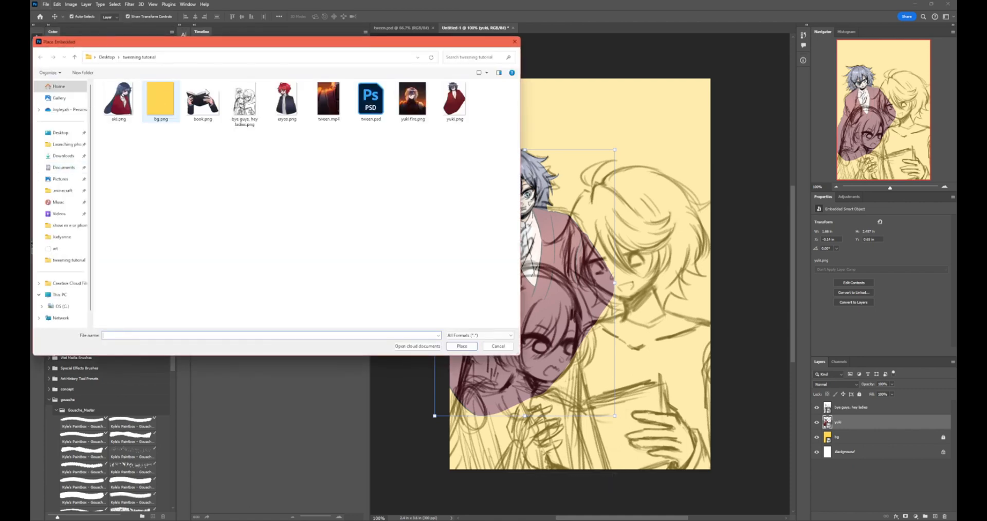
click(290, 109)
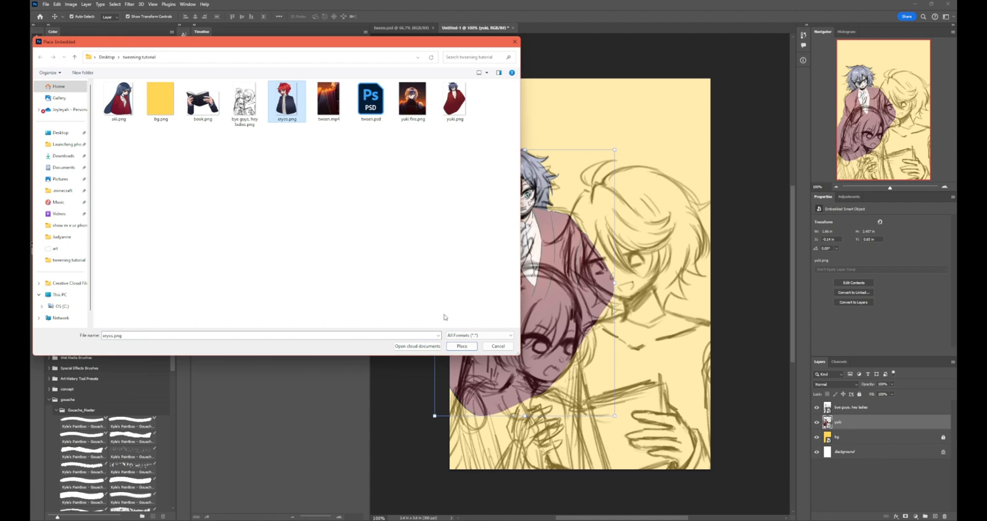
click(461, 348)
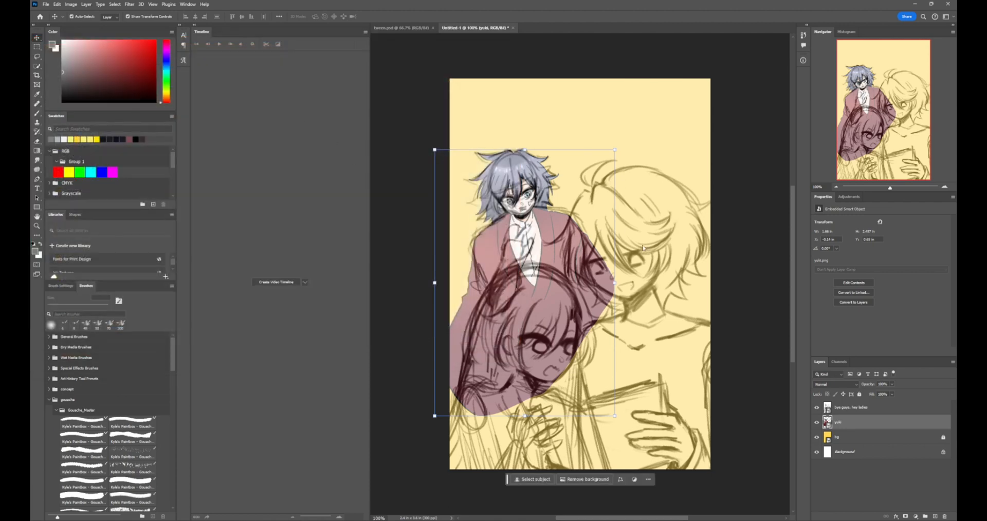
drag(582, 165, 660, 238)
key(Return)
Place aki.png and book.png as embedded images below the sketch layer and align them with the sketched girl and book
click(45, 5)
click(128, 150)
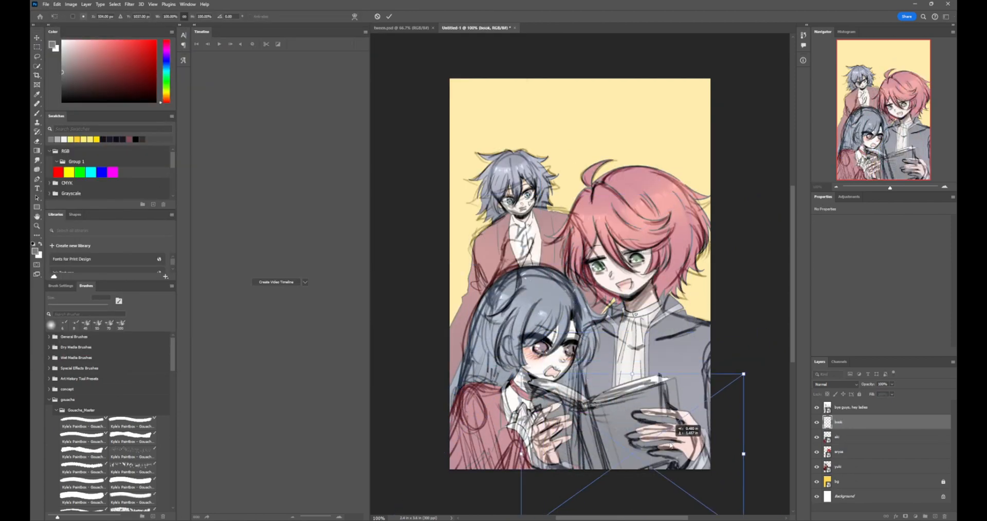
click(608, 371)
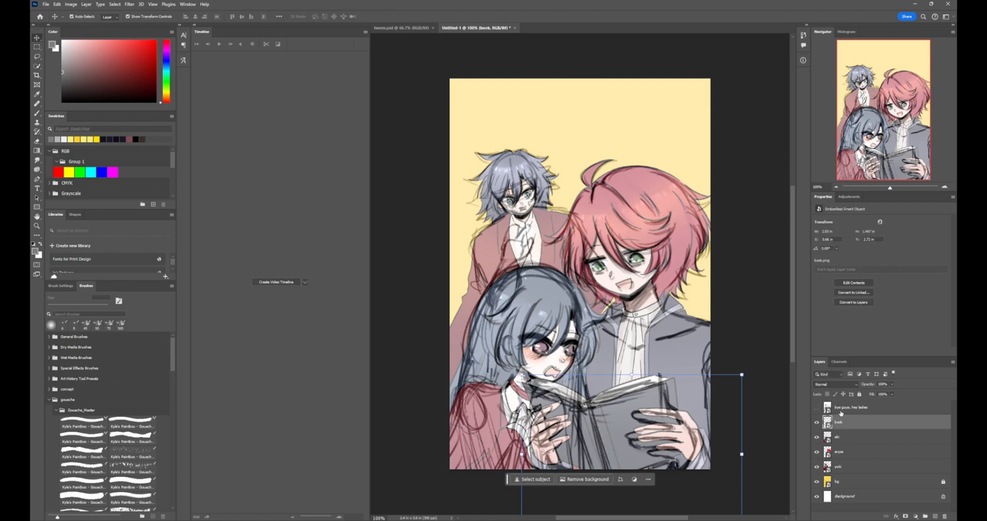
Hide the sketch layer, move it beneath bg, and shift the book and yuki images slightly to the right
drag(841, 414, 845, 489)
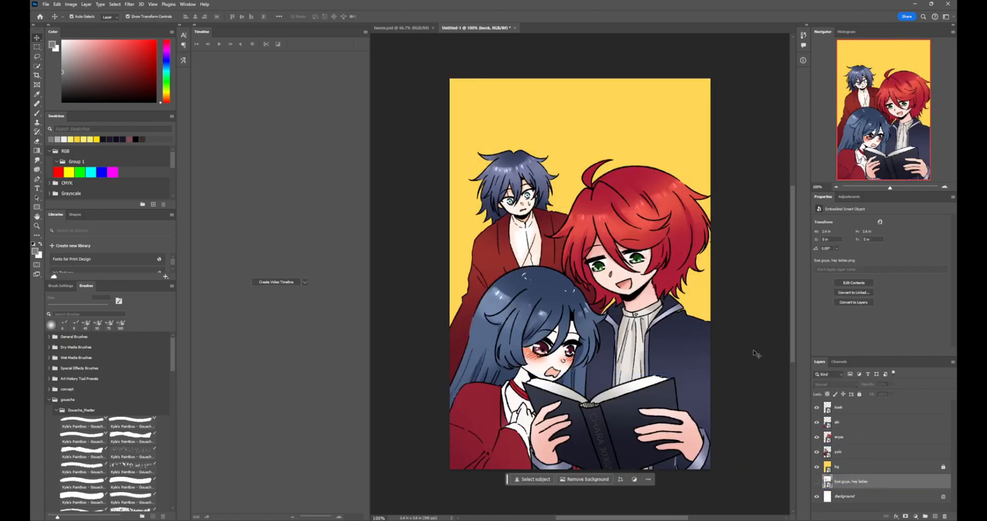
mouse_move(659, 420)
mouse_down()
mouse_move(666, 426)
mouse_move(667, 415)
mouse_up()
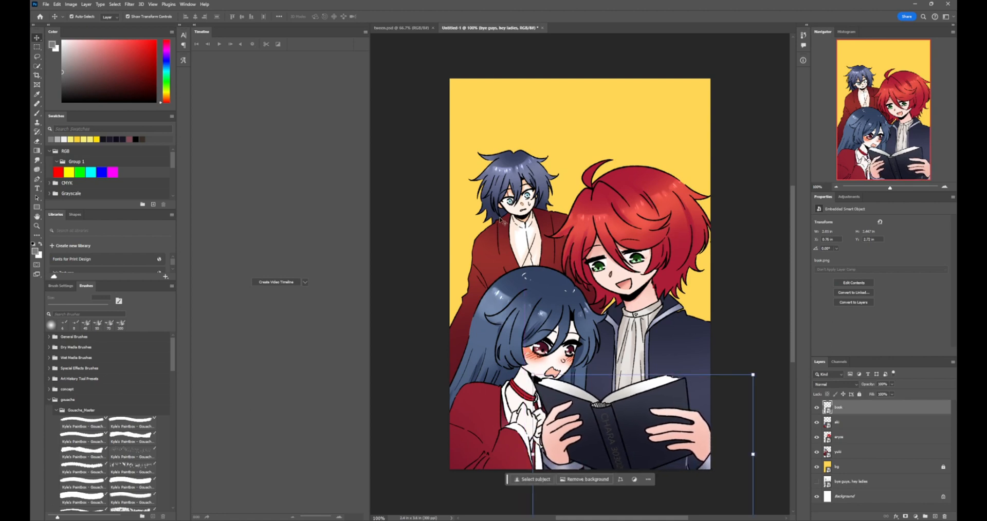
drag(500, 220, 544, 203)
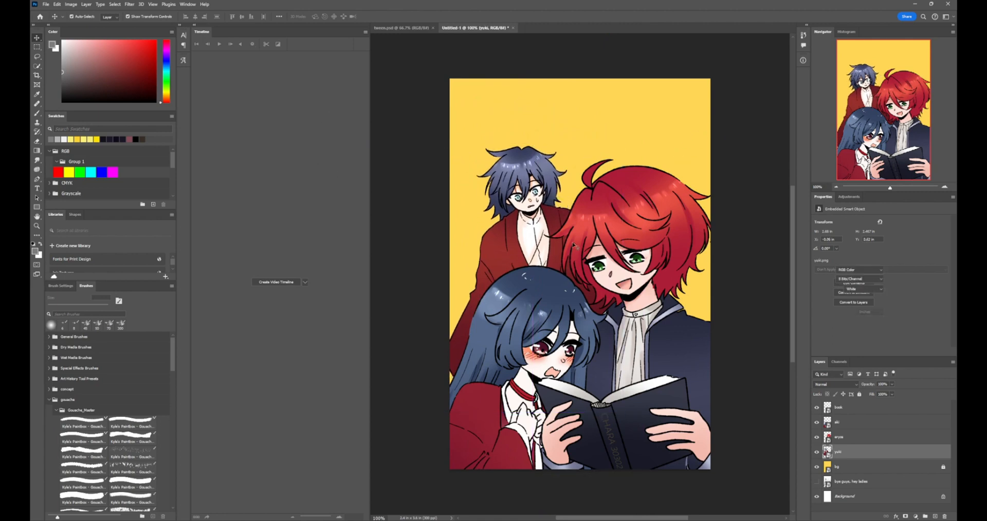
key(ctrl+z)
Create a video timeline from the document's layers
scroll(665, 373, down, 2)
scroll(665, 374, up, 2)
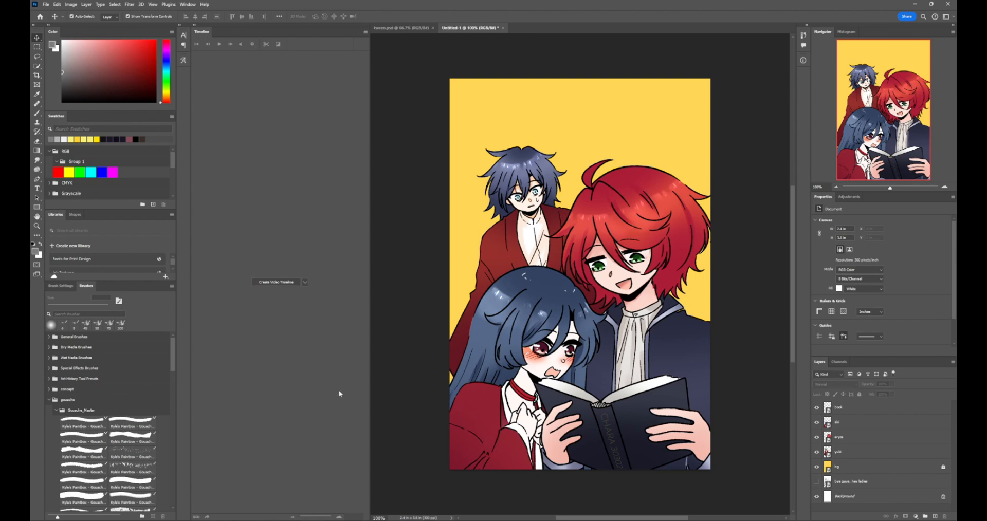
click(294, 286)
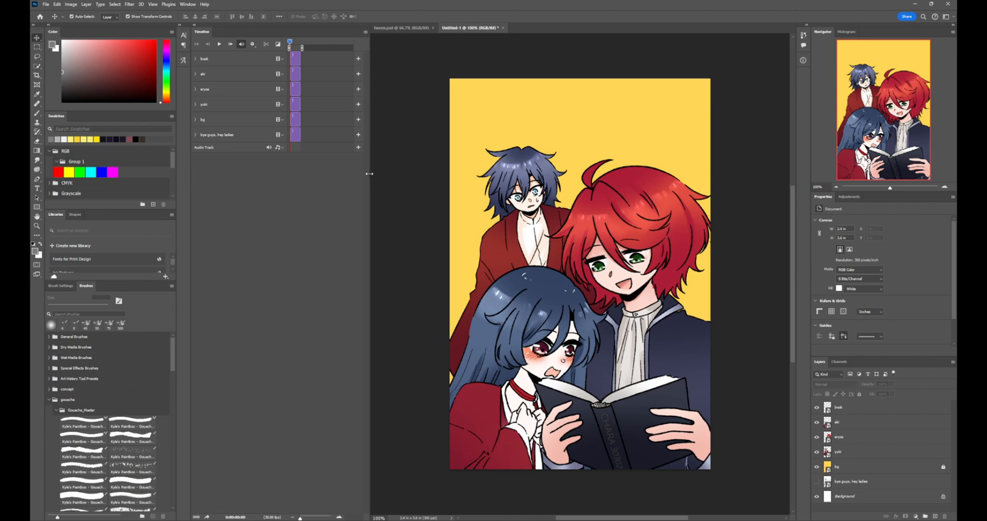
Widen the timeline panel and examine how each track corresponds to its layer in the document
drag(369, 174, 386, 178)
drag(423, 182, 410, 182)
click(194, 59)
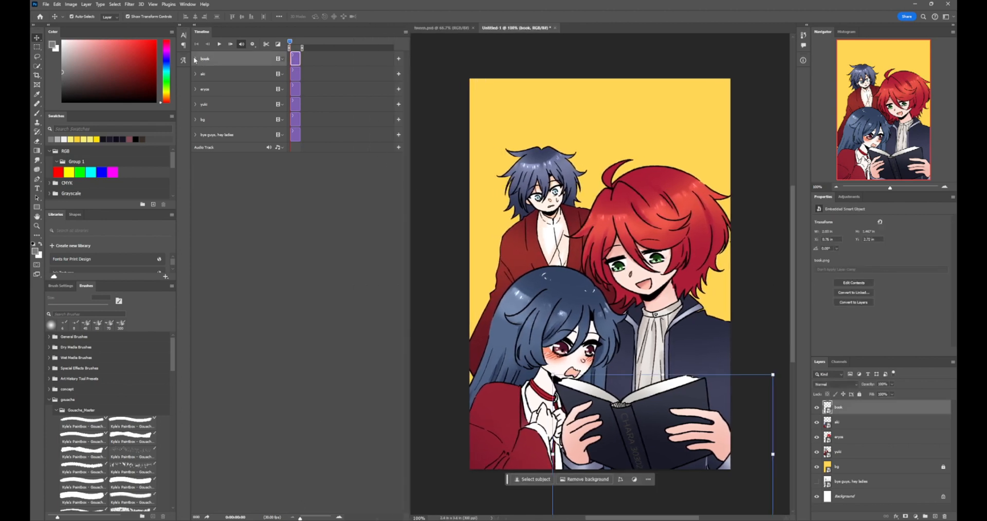
click(218, 70)
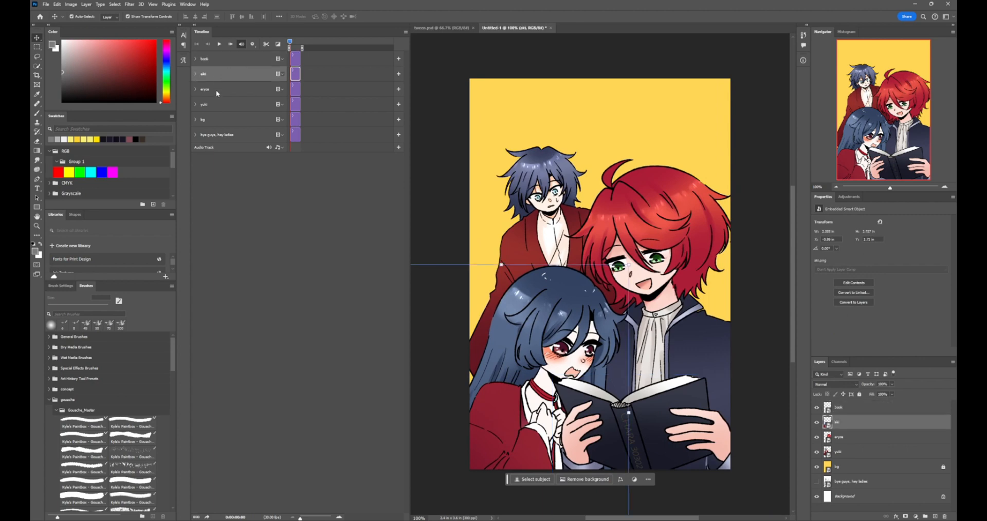
click(216, 90)
click(218, 105)
click(218, 119)
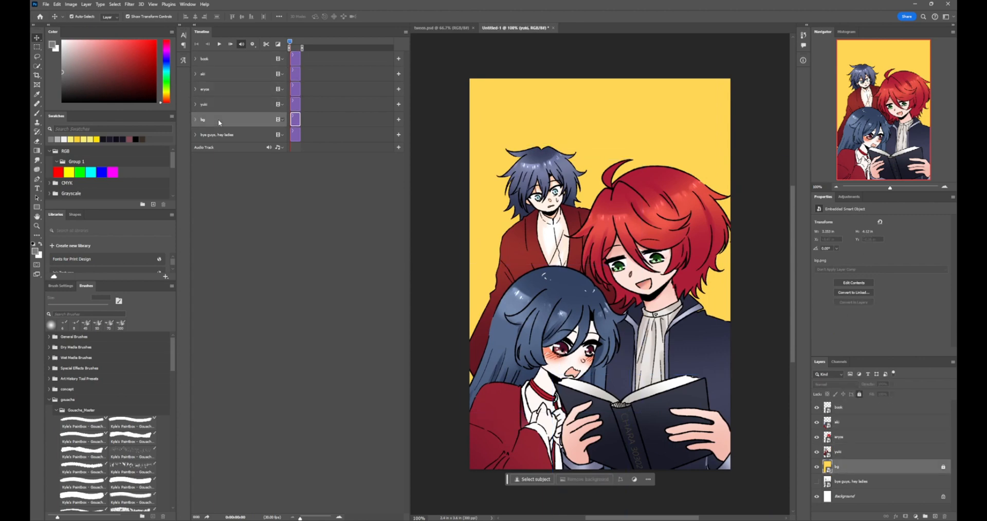
click(224, 101)
click(222, 76)
click(222, 62)
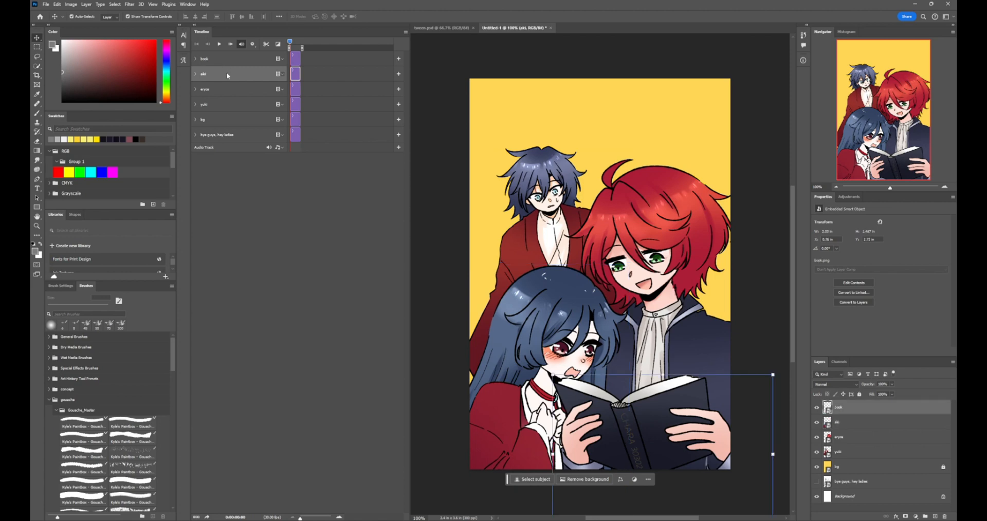
click(224, 90)
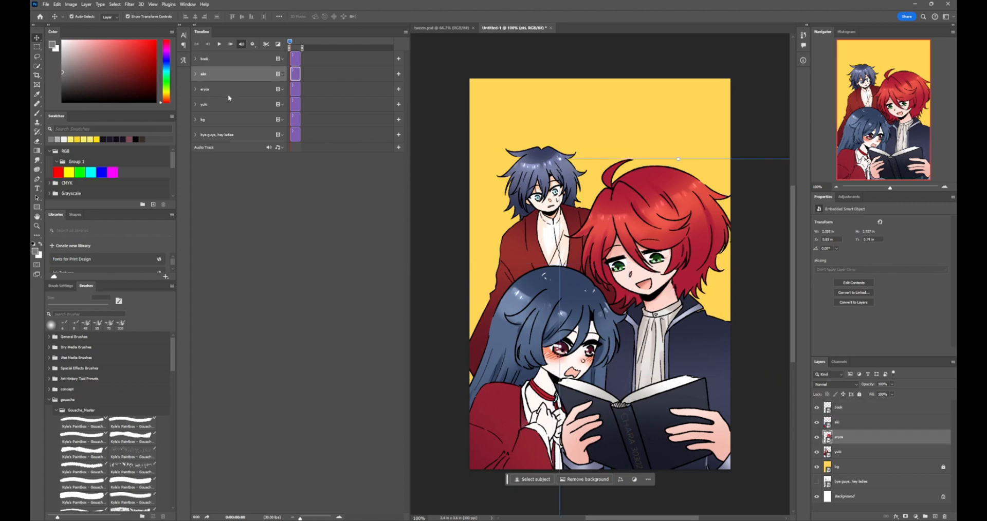
click(871, 412)
click(866, 425)
click(866, 439)
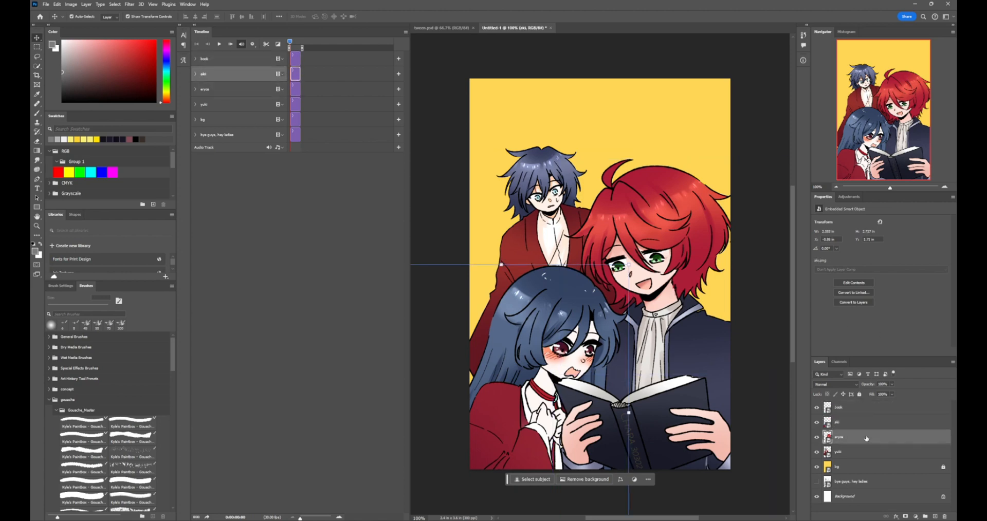
click(860, 412)
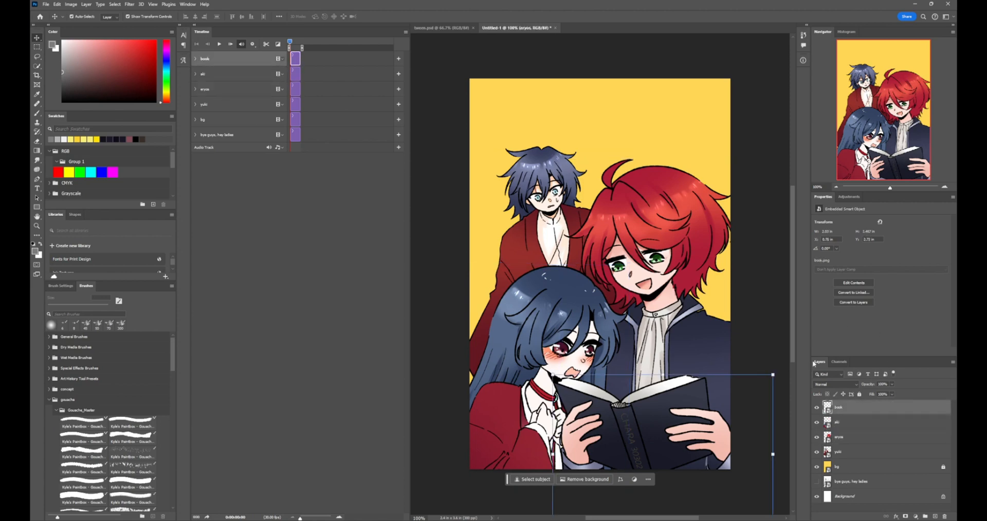
Expand the book track, magnify the timeline, and add Transform keyframes for the book at frames 0 and 6
click(196, 59)
click(338, 518)
click(338, 518)
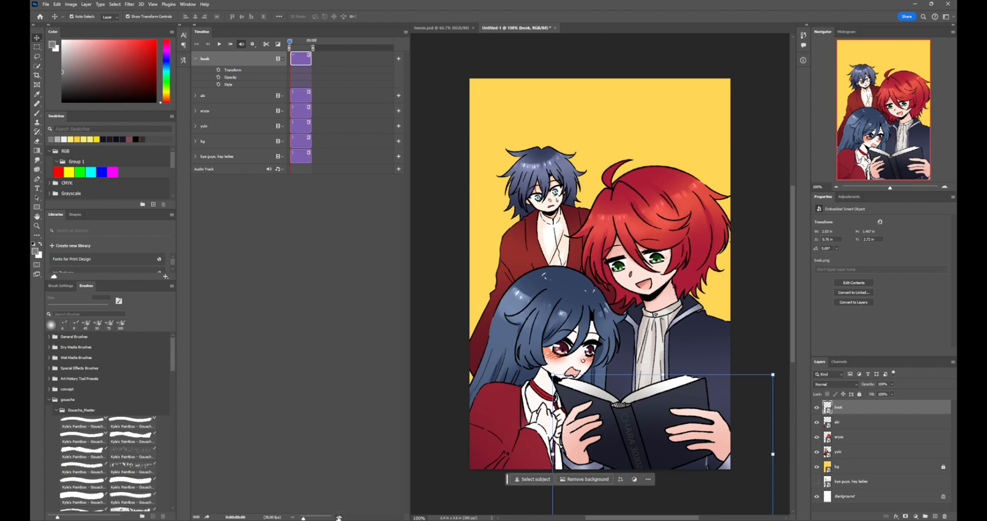
click(338, 517)
click(338, 518)
click(338, 518)
click(338, 518)
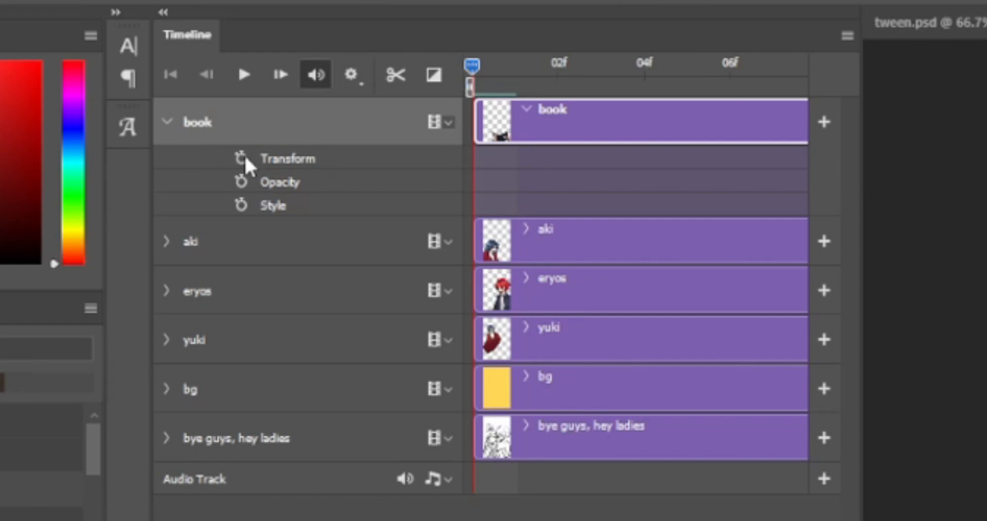
click(244, 158)
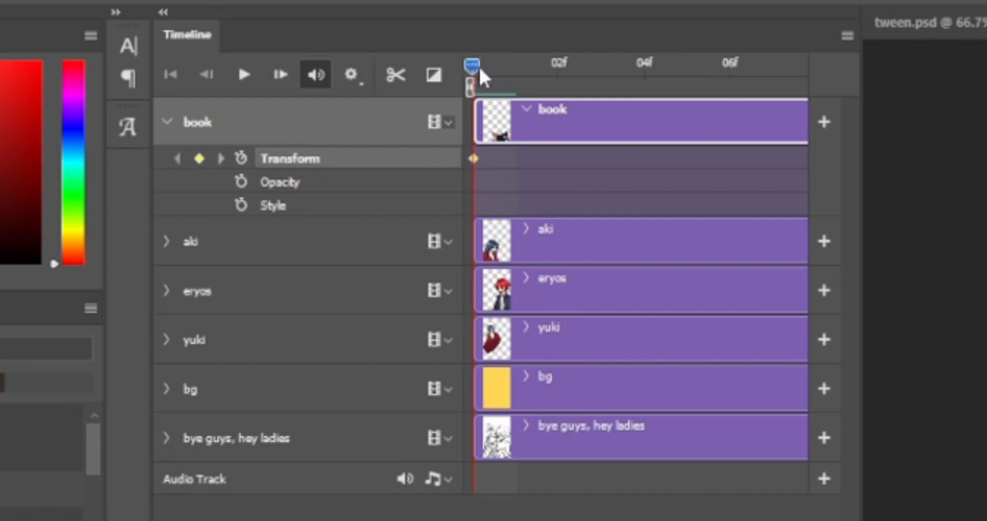
drag(482, 77, 655, 104)
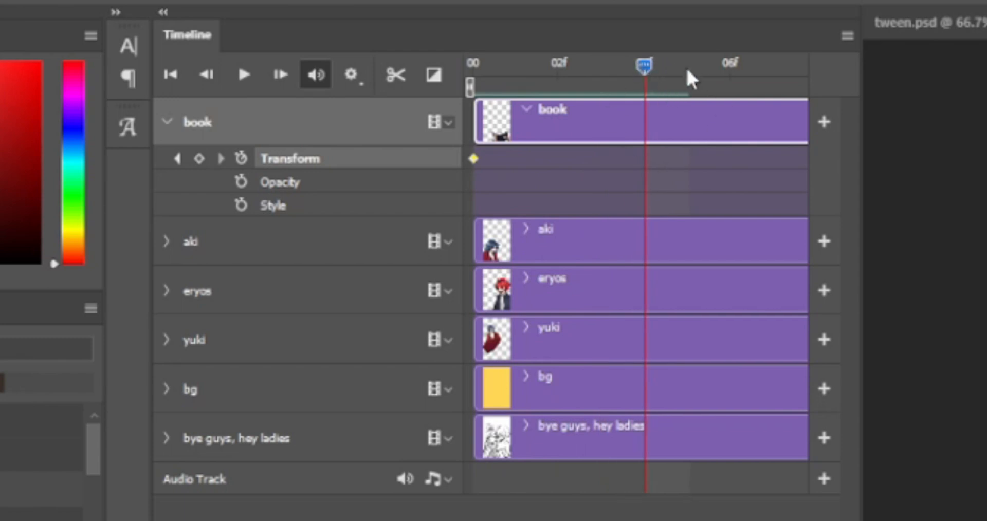
drag(686, 71, 719, 76)
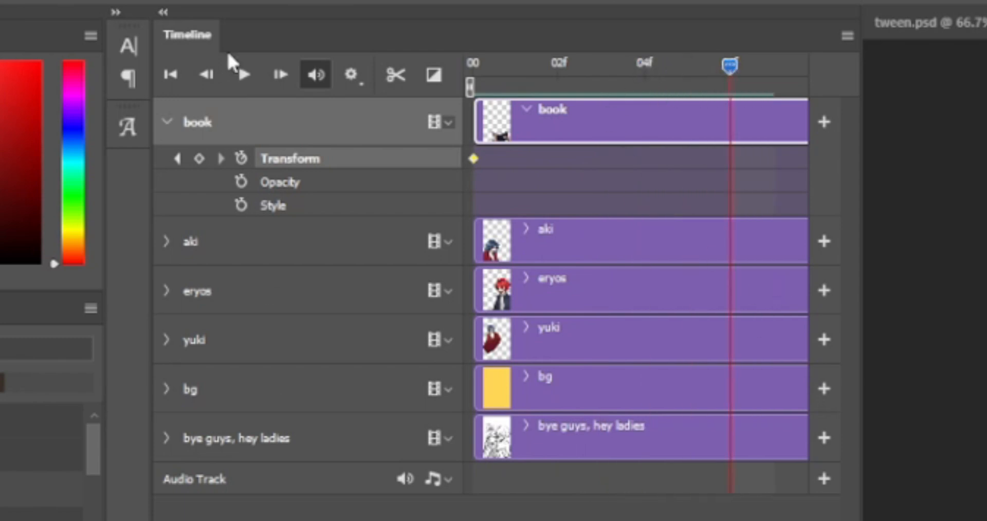
click(199, 156)
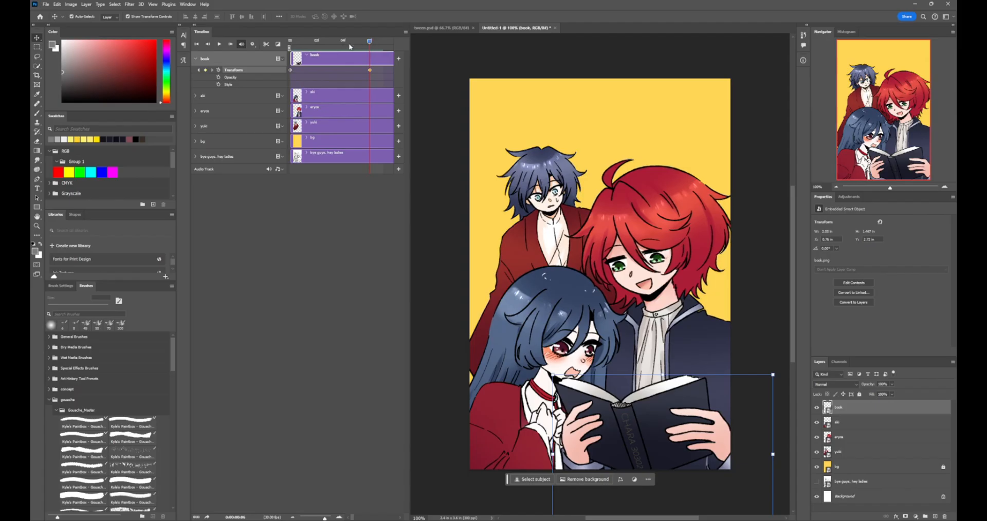
At frame 0, move the book horizontally off the right edge of the canvas
drag(350, 47, 290, 49)
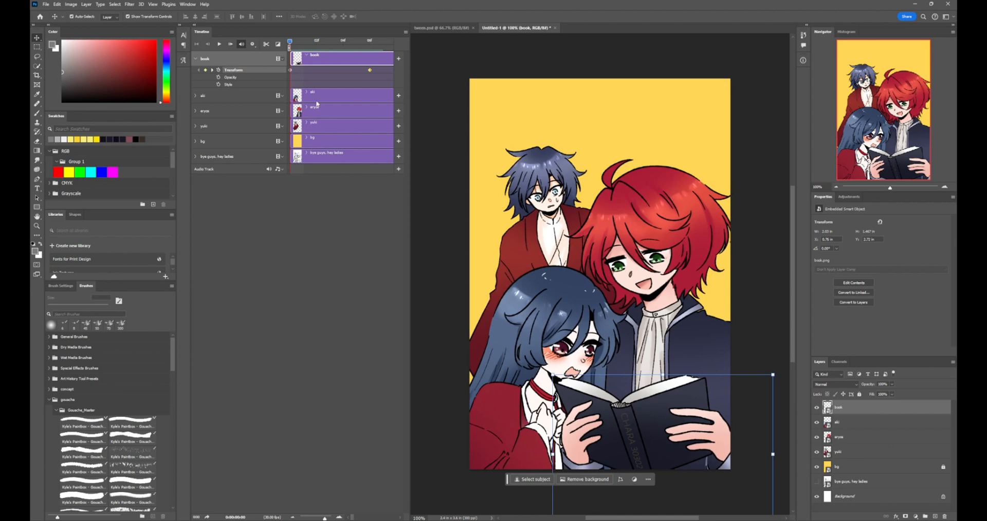
drag(646, 452, 733, 420)
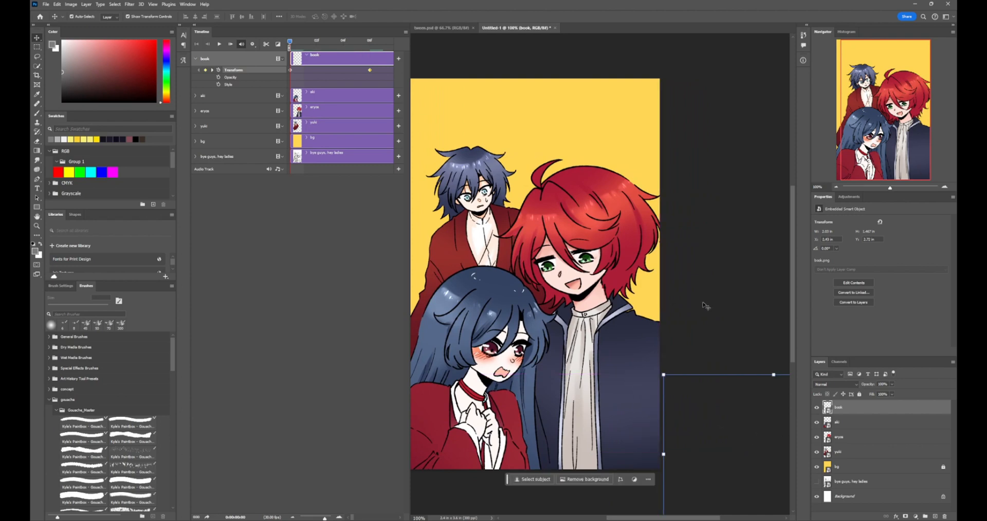
click(705, 307)
Play and scrub through the timeline to preview the book's slide-in motion, ending at frame 0
mouse_move(291, 45)
mouse_down()
mouse_move(358, 54)
mouse_move(293, 62)
mouse_up()
key(space)
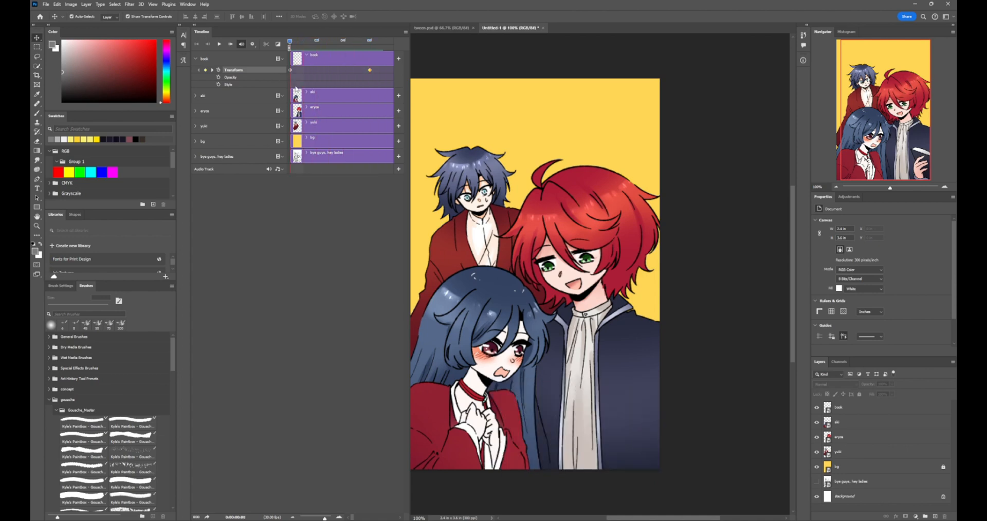
click(220, 45)
click(220, 45)
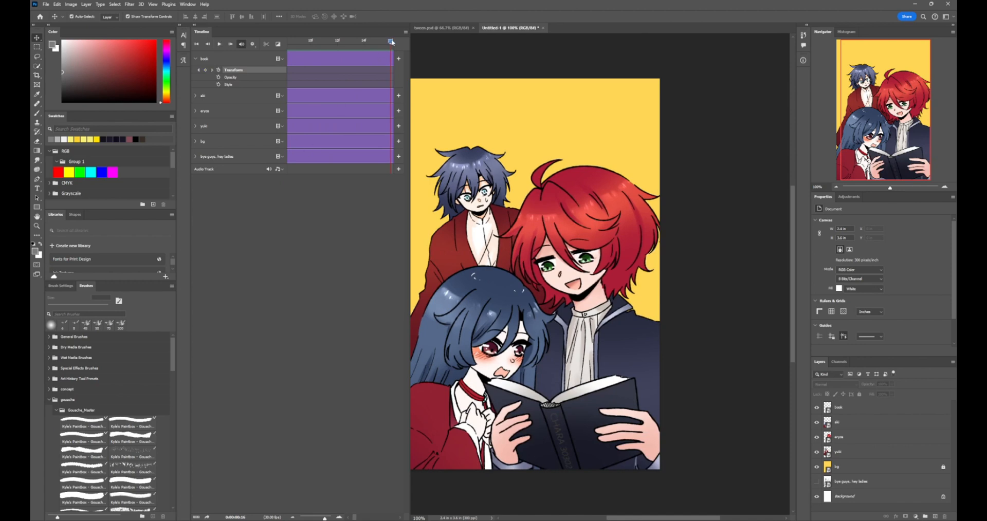
drag(391, 42, 258, 49)
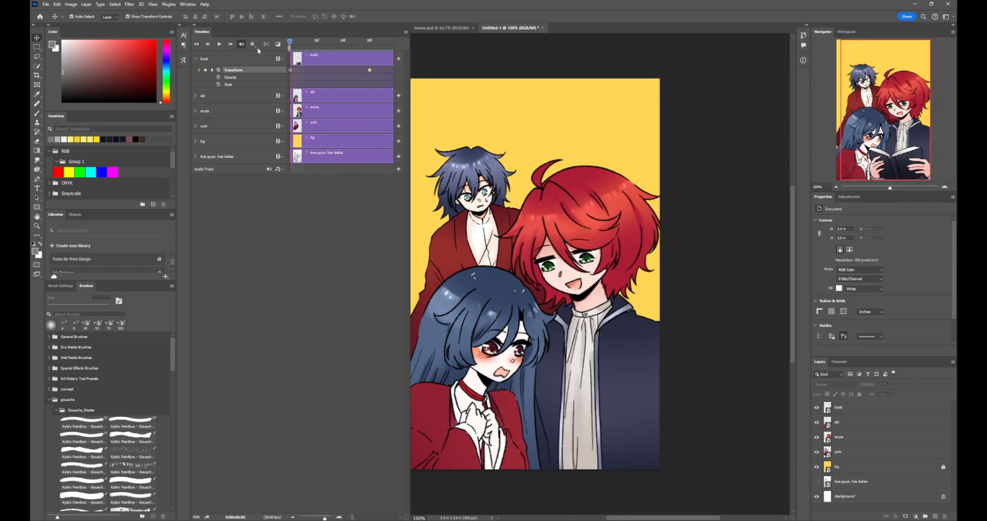
Inspect the book's two Transform keyframes and the interpolation options of the first one
click(289, 70)
right_click(289, 71)
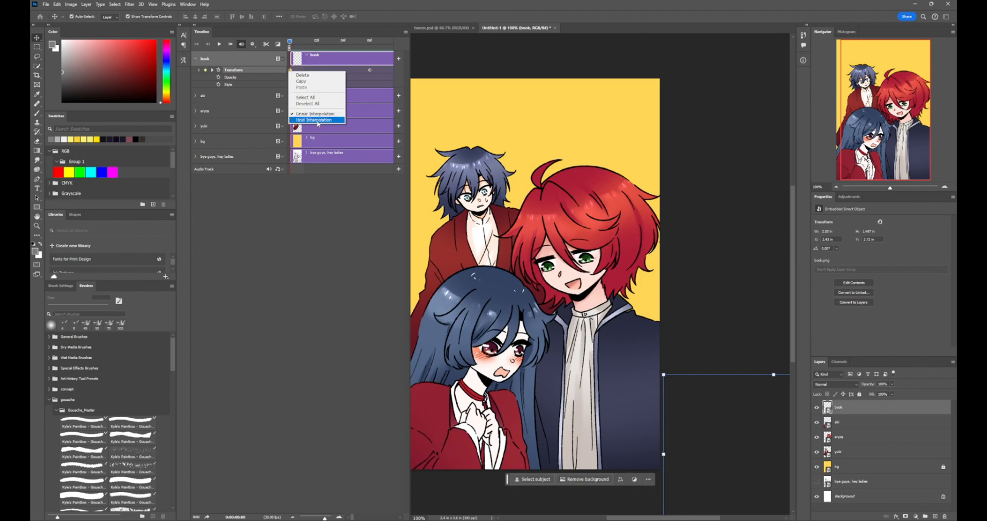
click(316, 215)
mouse_move(290, 42)
mouse_down()
mouse_move(357, 50)
mouse_move(291, 52)
mouse_up()
click(292, 52)
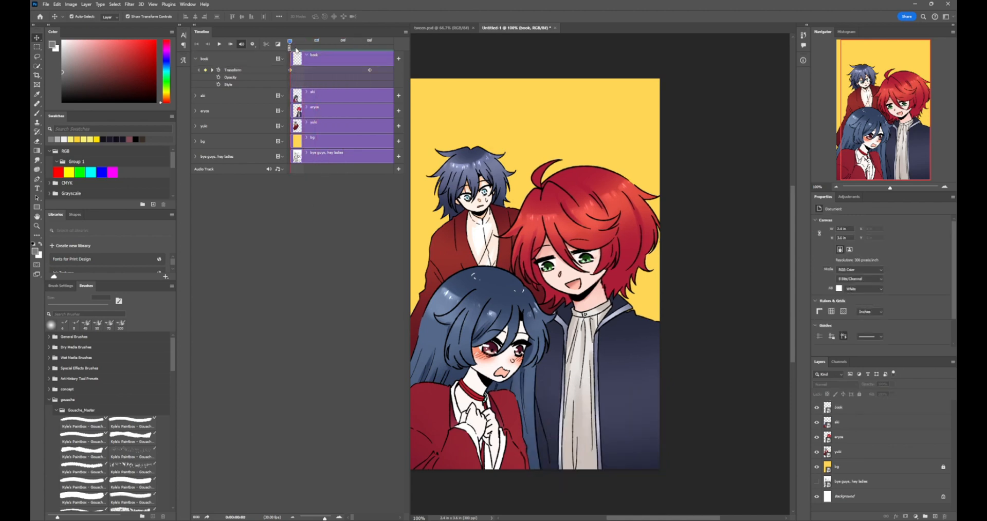
click(368, 70)
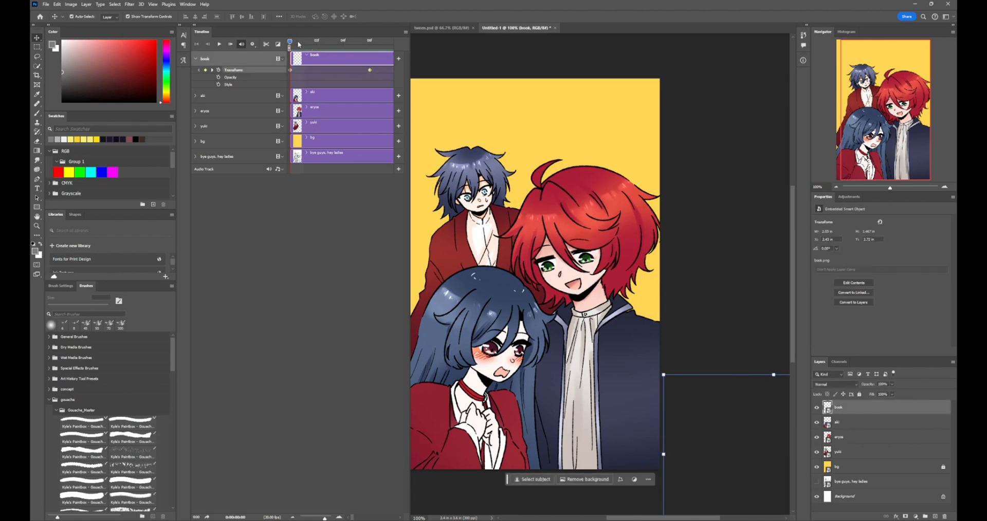
drag(299, 45, 288, 76)
drag(289, 43, 288, 67)
Expand the aki track and add Transform keyframes for it at frames 0 and 7
click(308, 95)
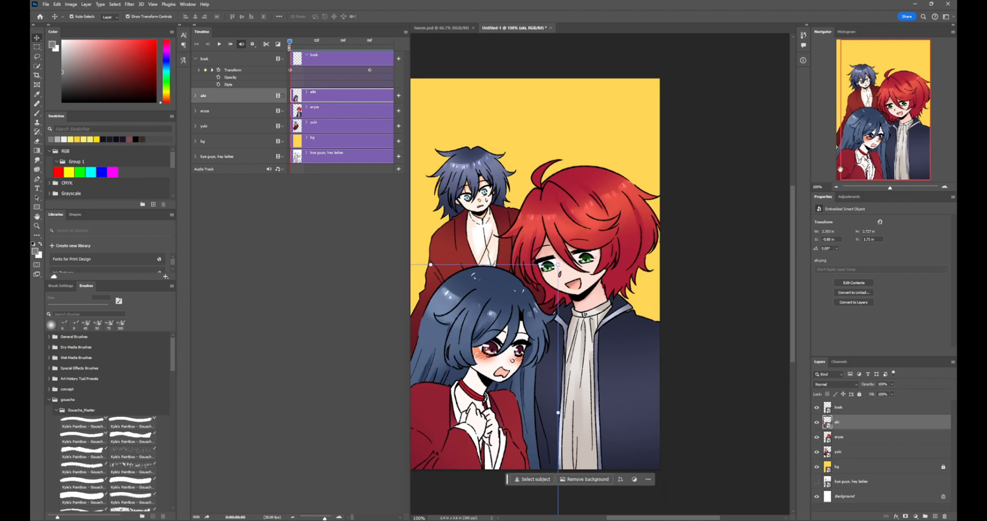
drag(867, 149, 853, 154)
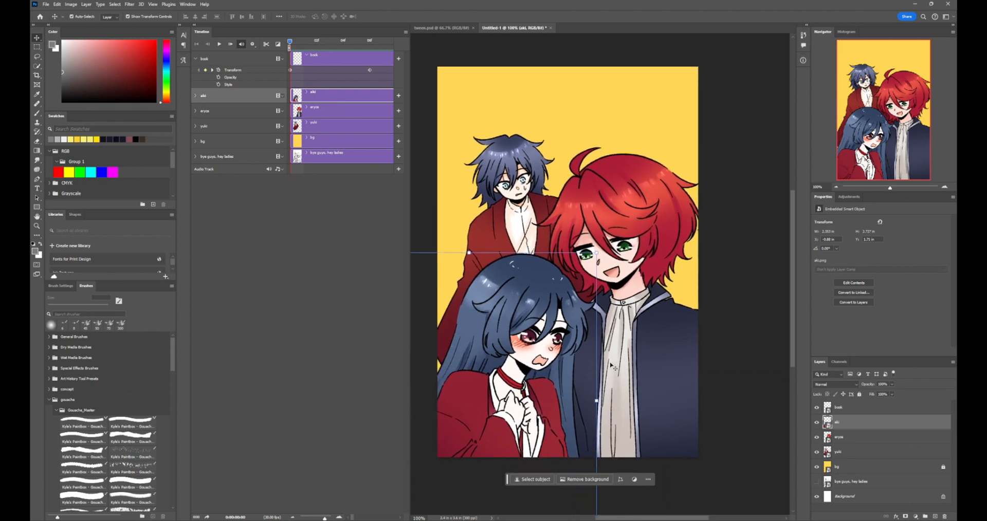
click(195, 96)
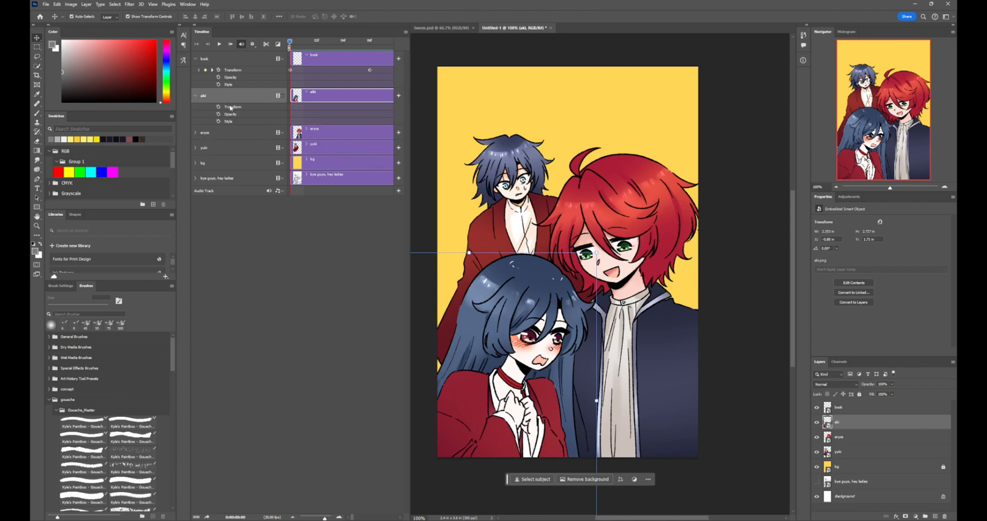
click(218, 107)
drag(292, 50, 383, 45)
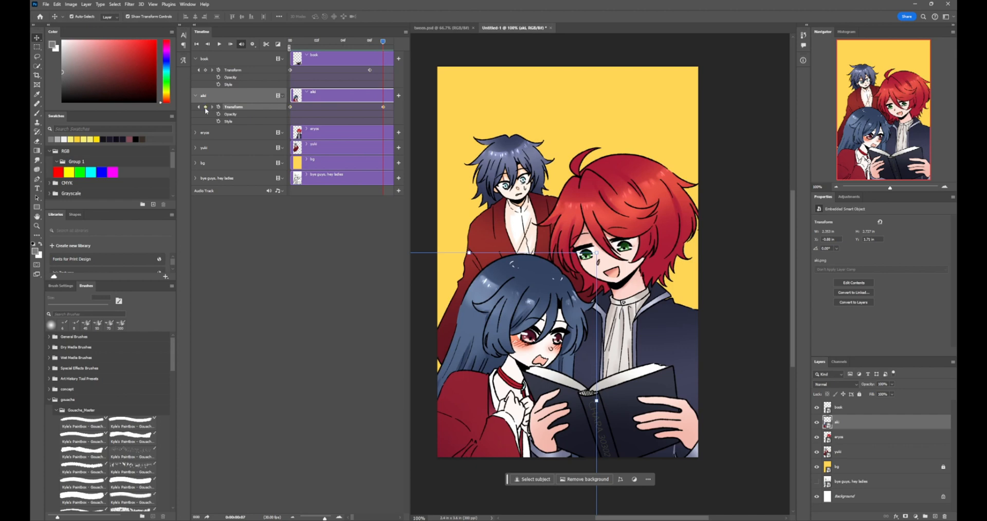
At frame 0, move the aki figure horizontally off the left edge of the canvas
drag(383, 40, 290, 51)
click(291, 107)
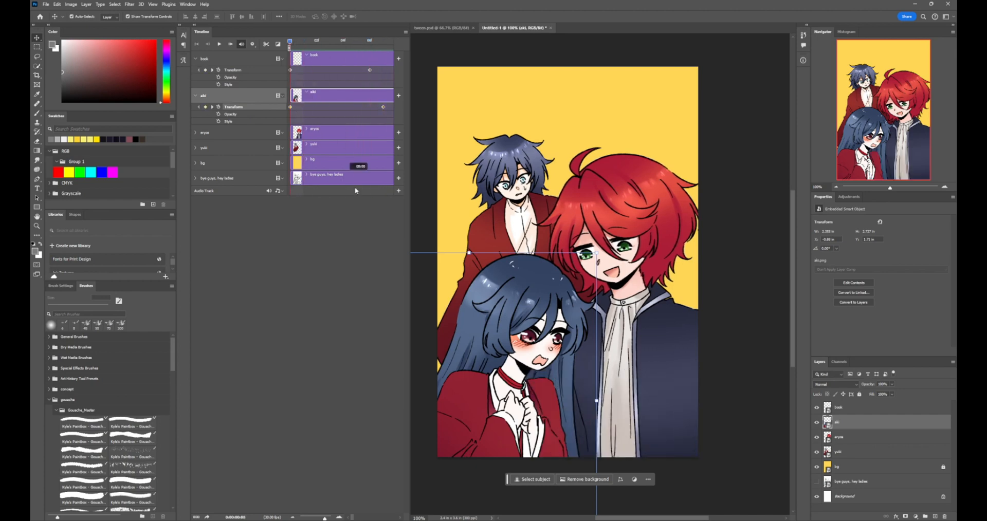
drag(525, 348, 497, 353)
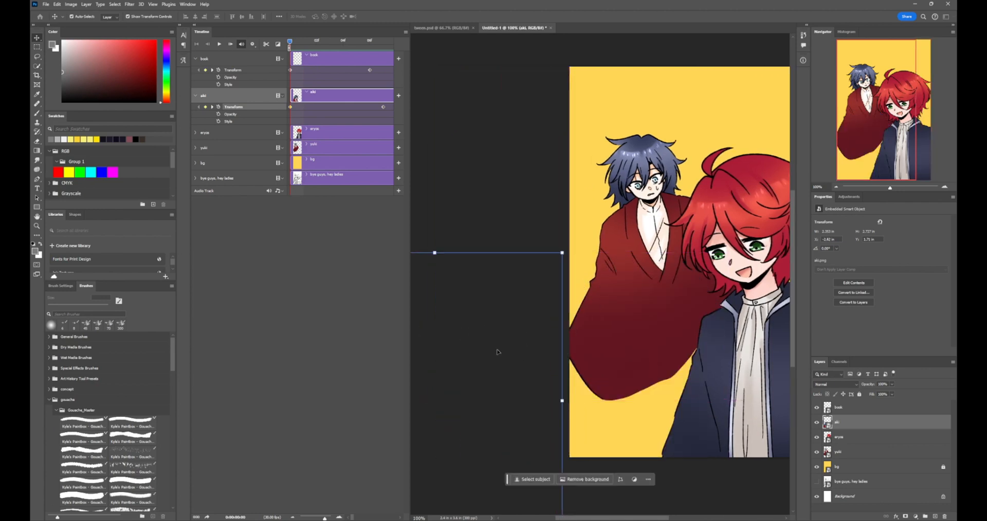
click(532, 166)
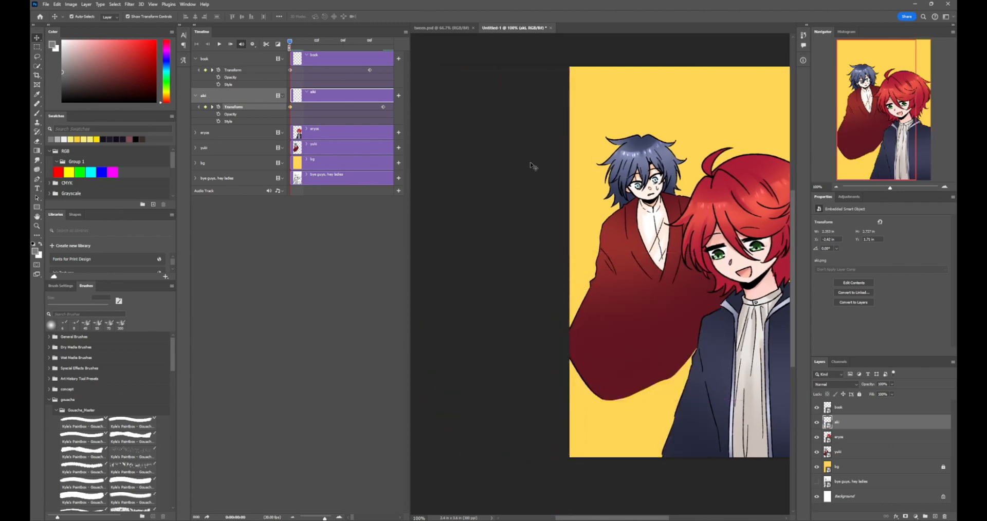
drag(675, 260, 587, 257)
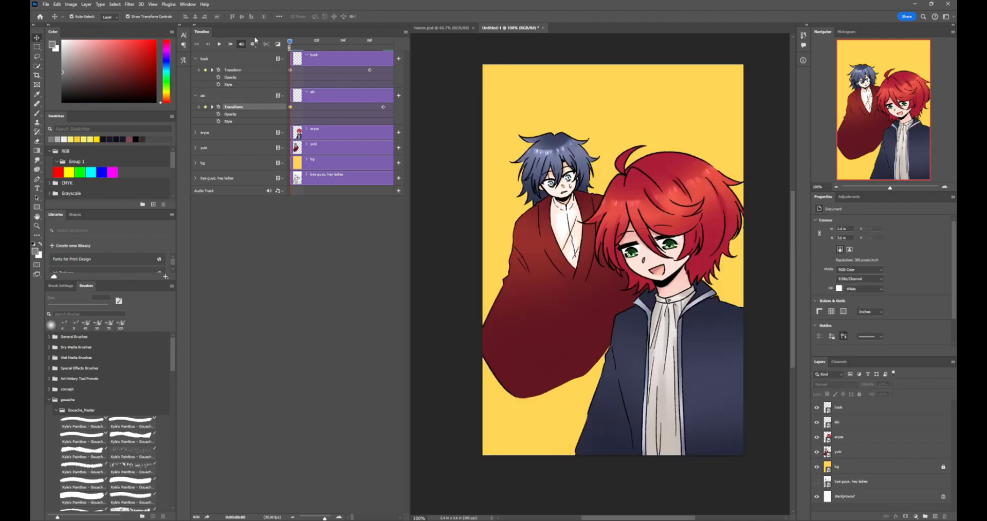
Play and scrub through the timeline to preview the aki and book layers sliding in together
drag(292, 44, 301, 87)
key(space)
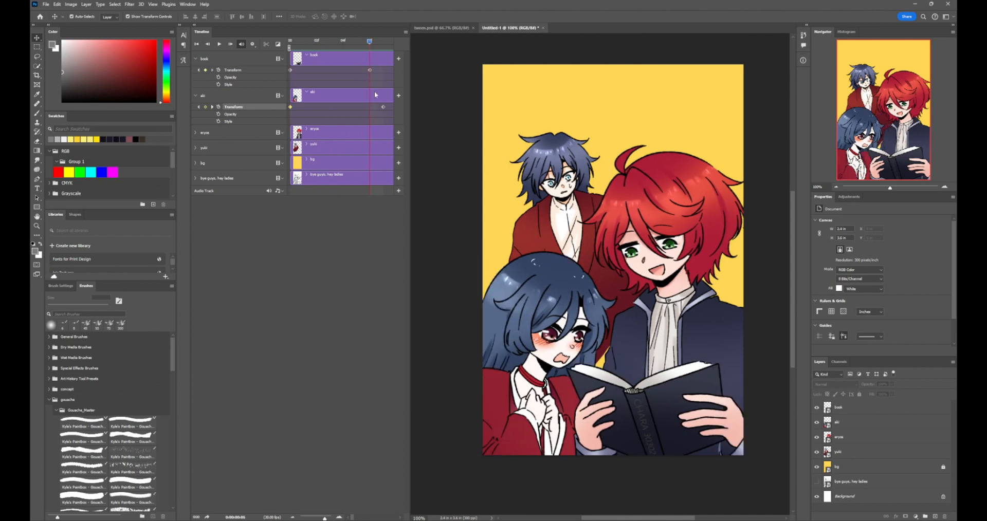
drag(372, 42, 366, 61)
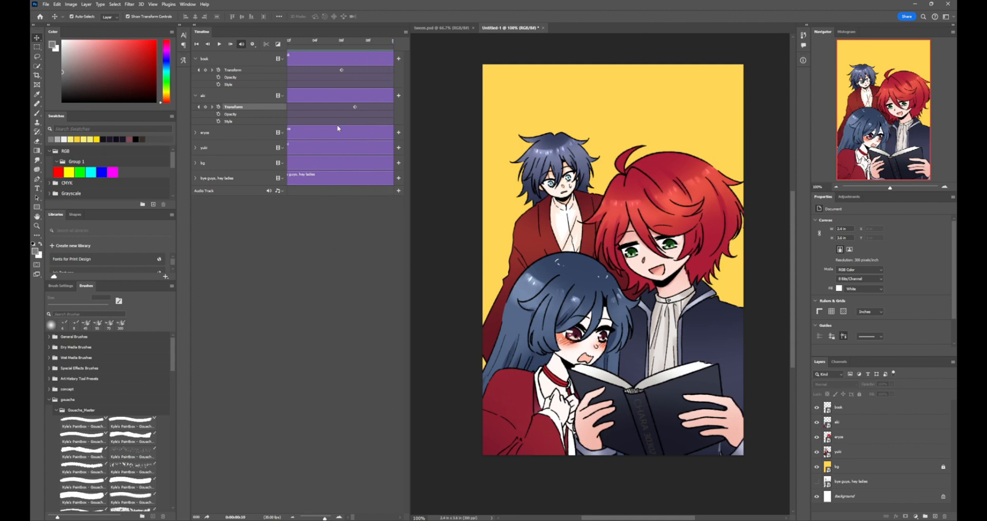
Add two more Transform keyframes to the aki track, at frames 8 and 9
scroll(337, 125, left, 2)
scroll(341, 125, right, 5)
click(205, 108)
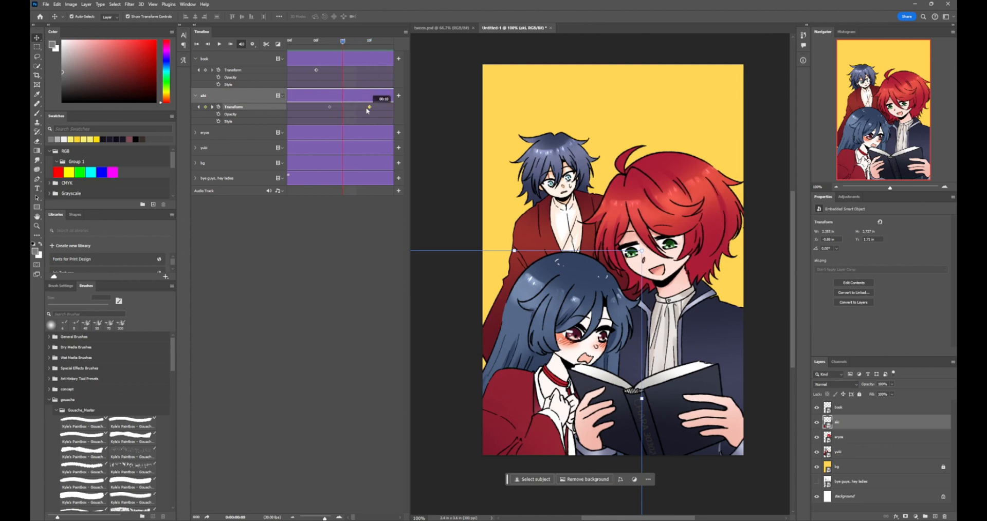
drag(367, 109, 354, 109)
At frame 8, free-transform the aki figure to be narrower and taller and shift it toward the book
drag(581, 323, 579, 323)
key(ctrl+t)
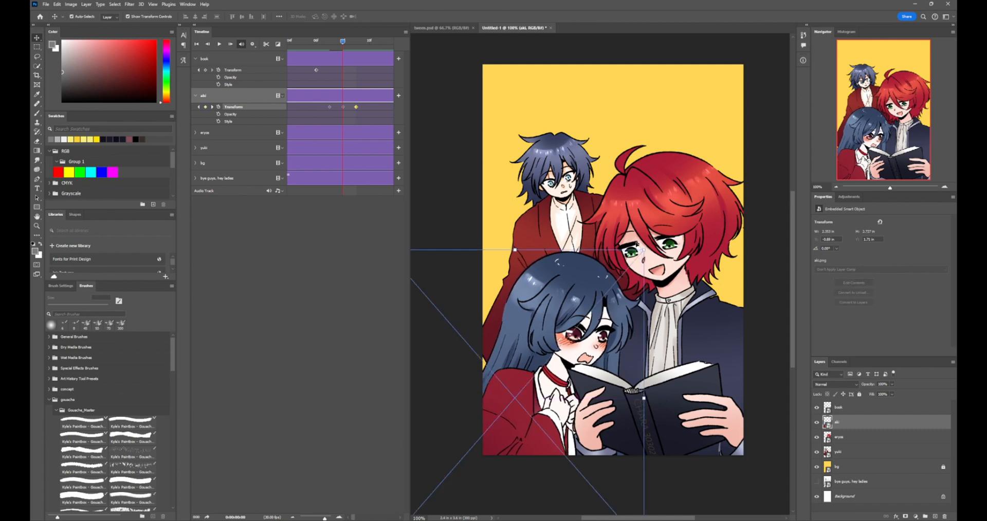
mouse_move(640, 251)
mouse_down()
mouse_move(642, 229)
mouse_move(655, 239)
mouse_move(645, 249)
mouse_up()
drag(633, 241, 607, 226)
drag(538, 323, 607, 213)
drag(586, 267, 635, 296)
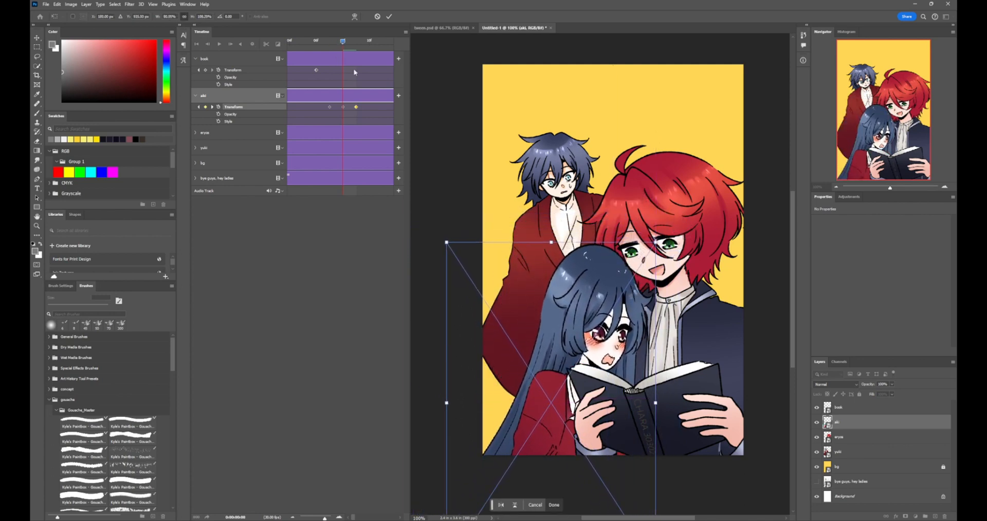
click(555, 505)
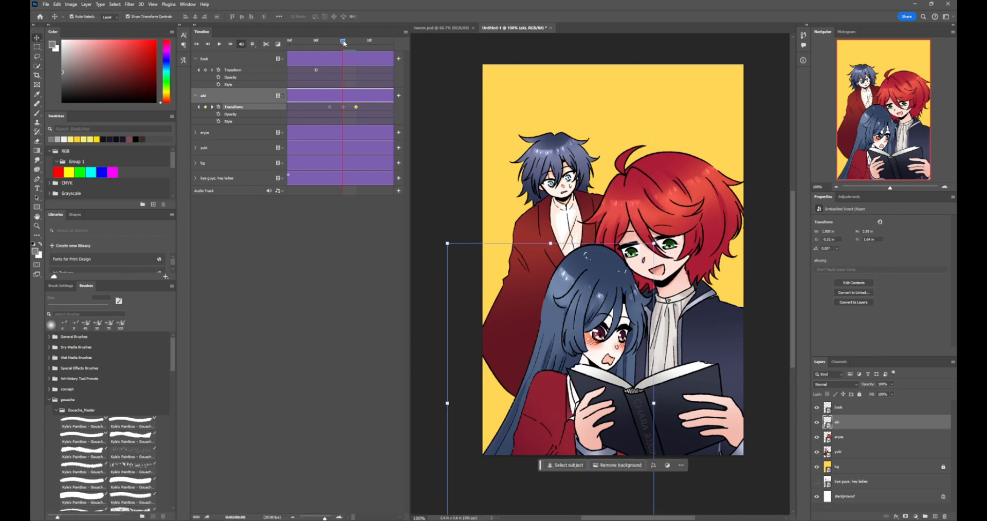
At frame 9, free-transform the aki figure into a wider, shorter squash, shift it toward the canvas's left side, and apply it
mouse_move(344, 42)
mouse_down()
mouse_move(331, 43)
mouse_move(354, 59)
mouse_move(316, 62)
mouse_move(344, 68)
mouse_move(325, 71)
mouse_move(354, 77)
mouse_move(357, 108)
mouse_move(369, 109)
mouse_move(356, 45)
mouse_up()
key(ctrl+z)
key(ctrl+z)
key(ctrl+shift+z)
drag(648, 247, 707, 278)
drag(642, 355, 609, 346)
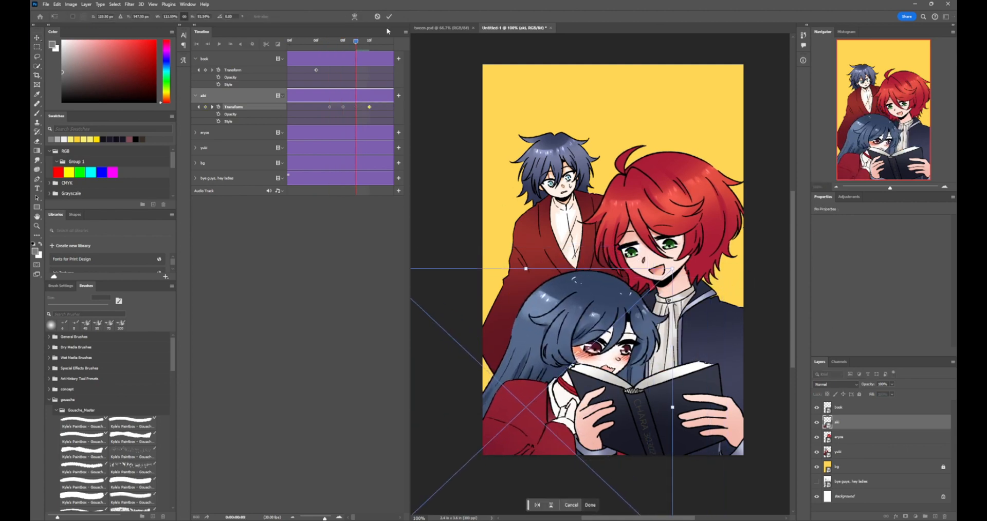
key(Return)
Play the animation from frame 0 and scrub back through it to review aki's stretch-and-squash entrance
drag(355, 42, 286, 49)
click(218, 45)
click(218, 45)
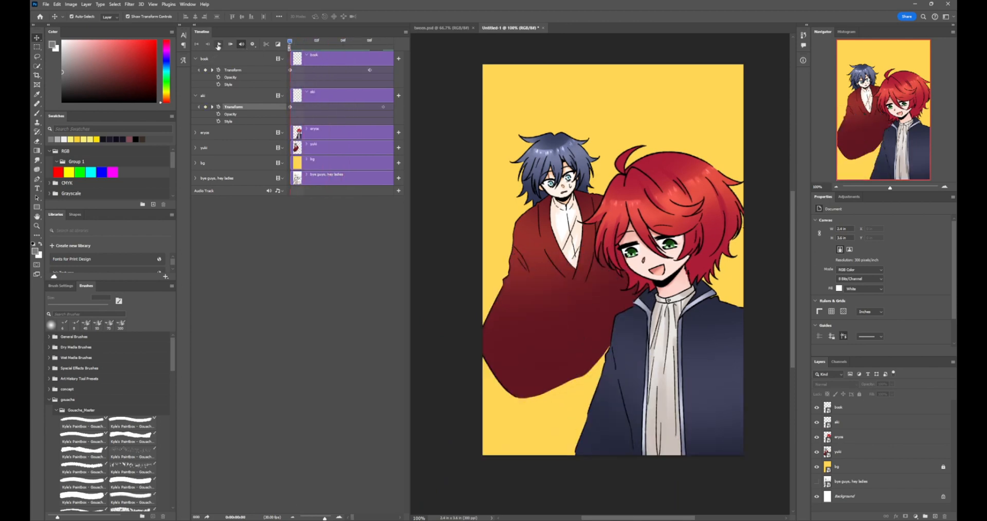
click(219, 46)
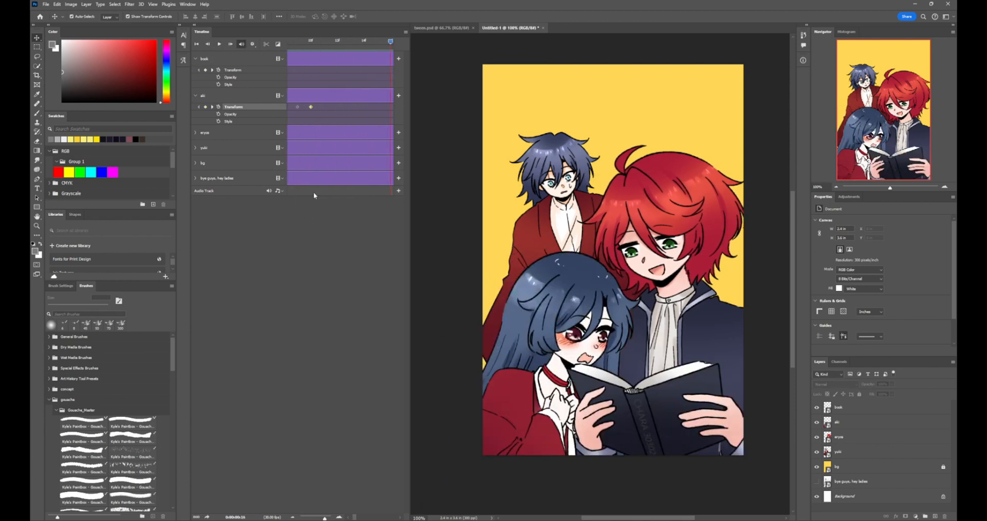
drag(390, 44, 372, 44)
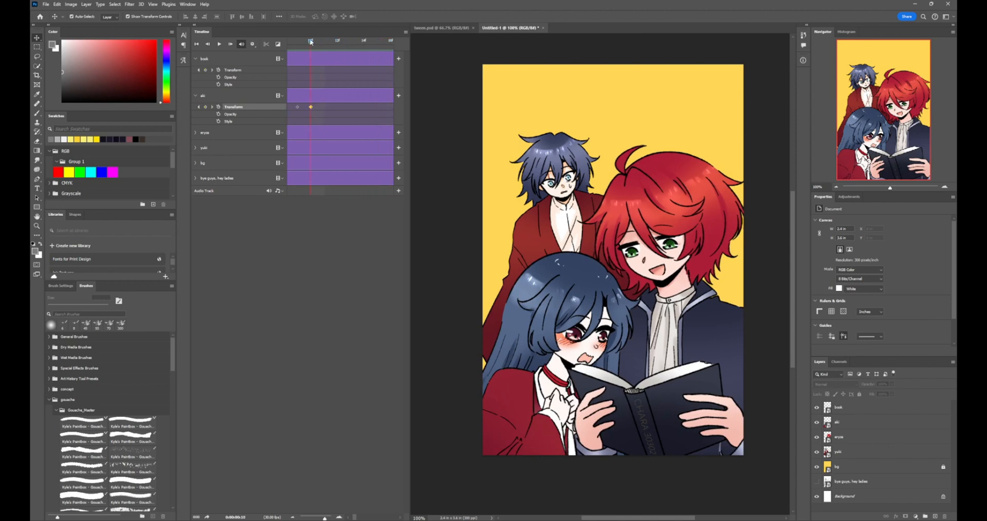
drag(310, 42, 284, 43)
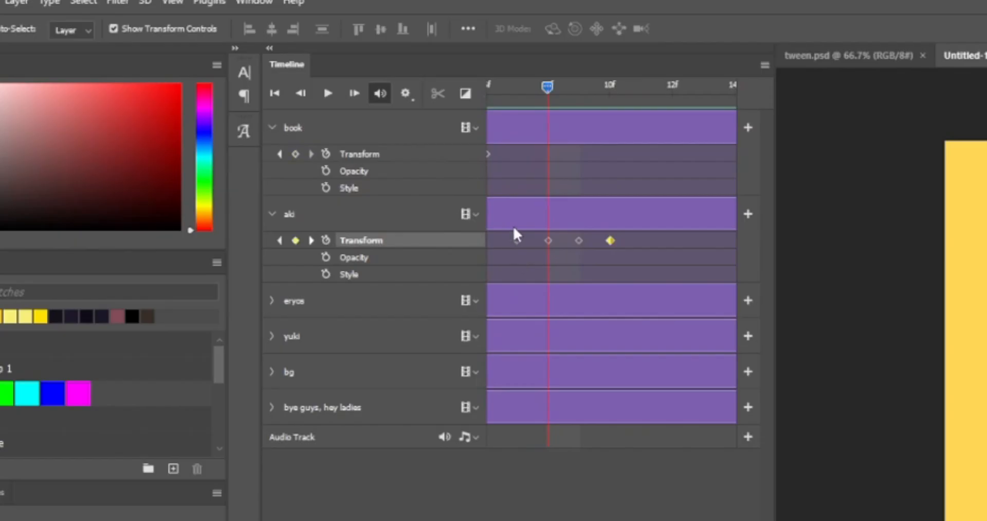
Select aki's last four Transform keyframes and spread them two frames apart, at frames 7, 9, 11 and 13
click(517, 241)
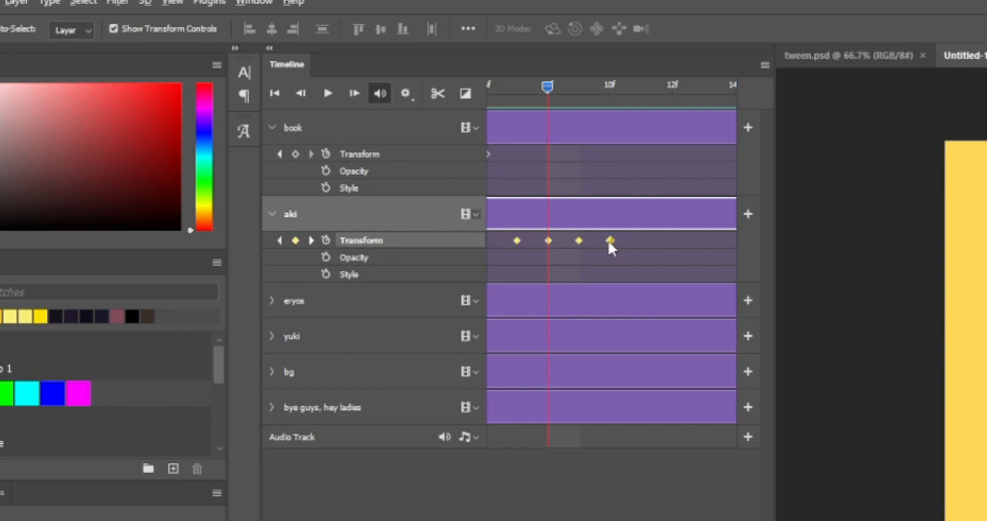
drag(609, 242, 701, 259)
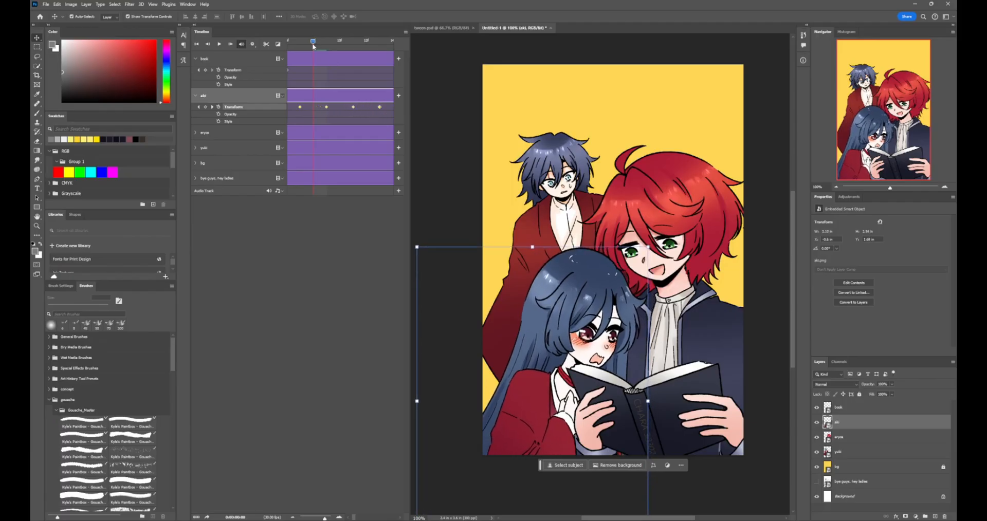
drag(312, 44, 300, 44)
click(354, 232)
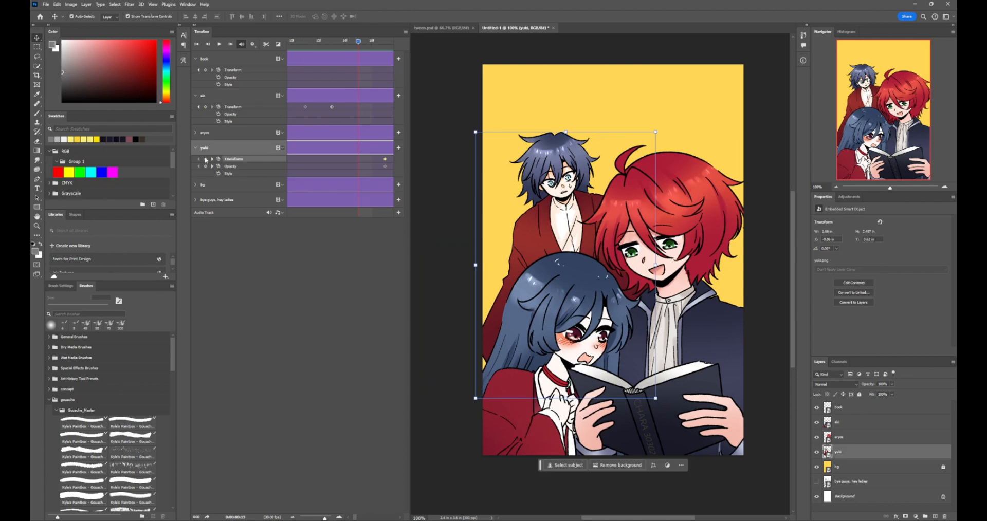
At frame 15, move the yuki figure down behind the others, hide the aki layer, and key yuki's opacity at 0%
drag(558, 173, 635, 290)
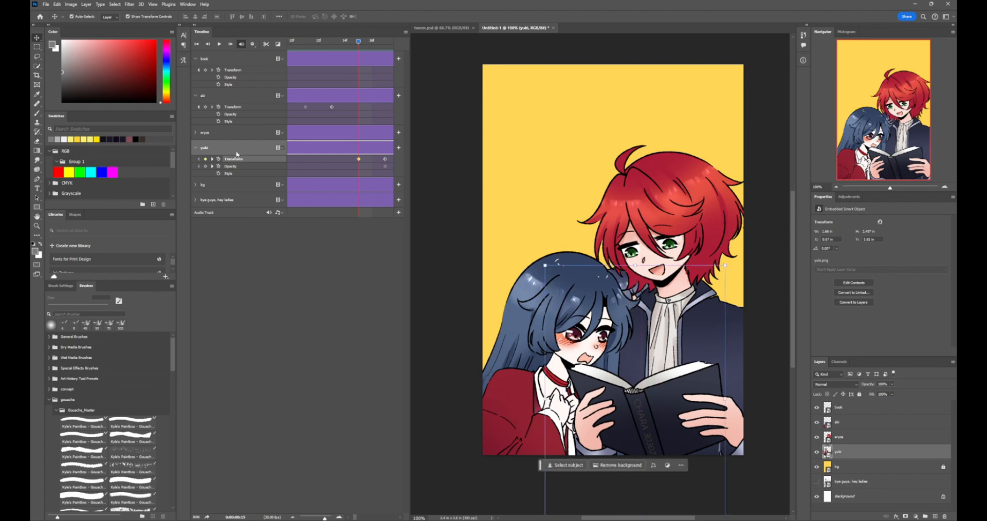
click(205, 167)
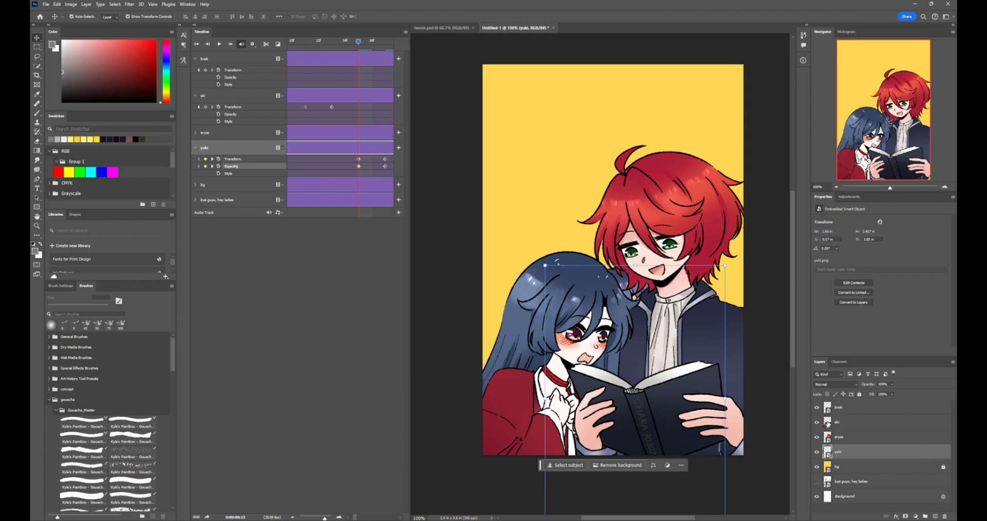
click(817, 422)
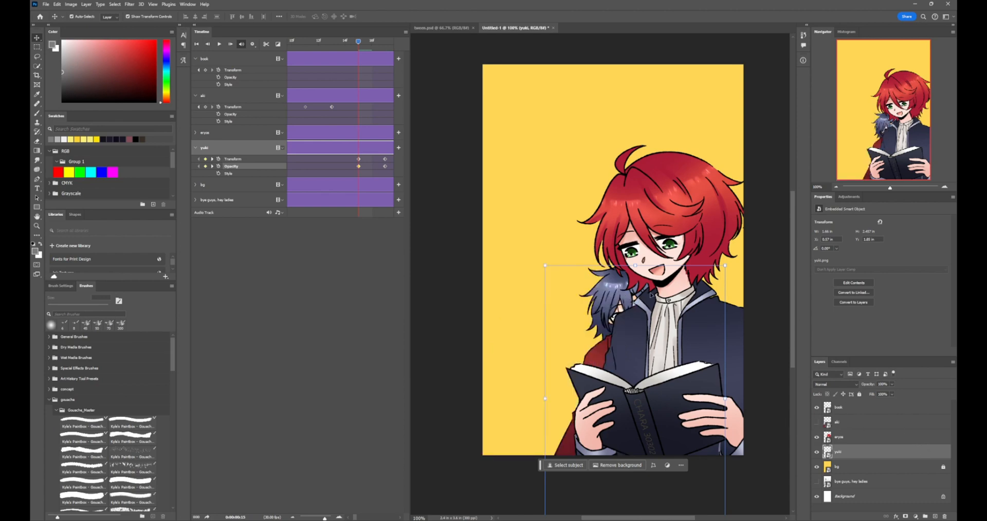
click(892, 385)
drag(880, 396, 843, 406)
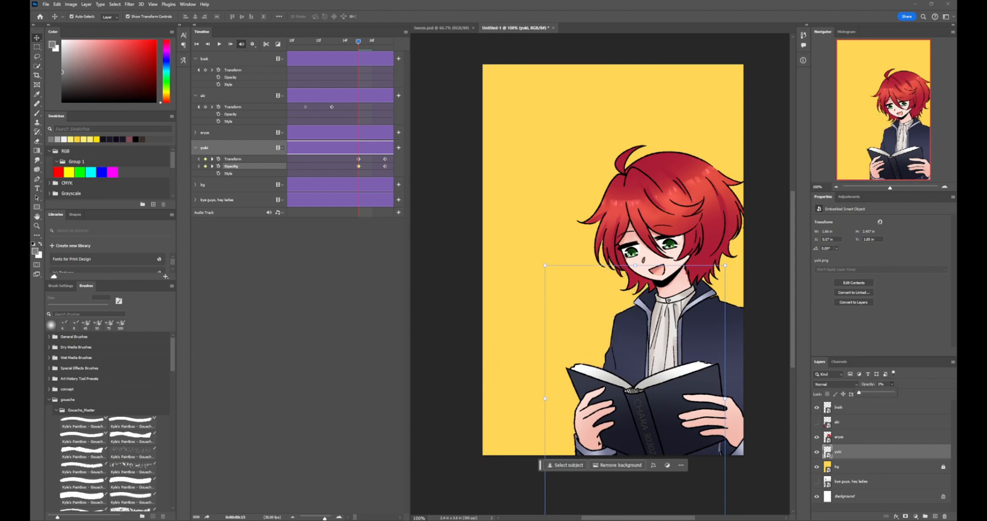
click(449, 268)
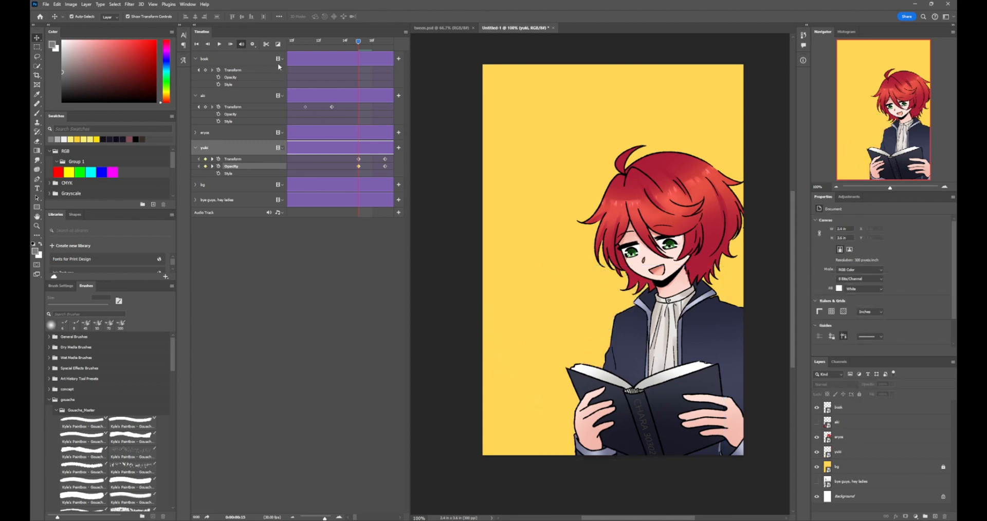
drag(365, 39, 359, 57)
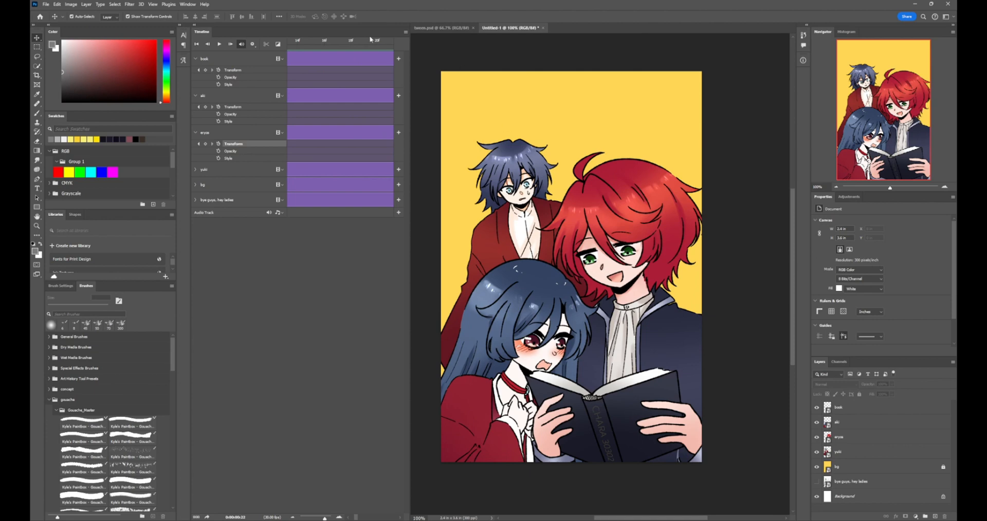
Add a Transform keyframe to the eryos track at frame 13, where aki's slide-in ends
click(293, 518)
click(293, 518)
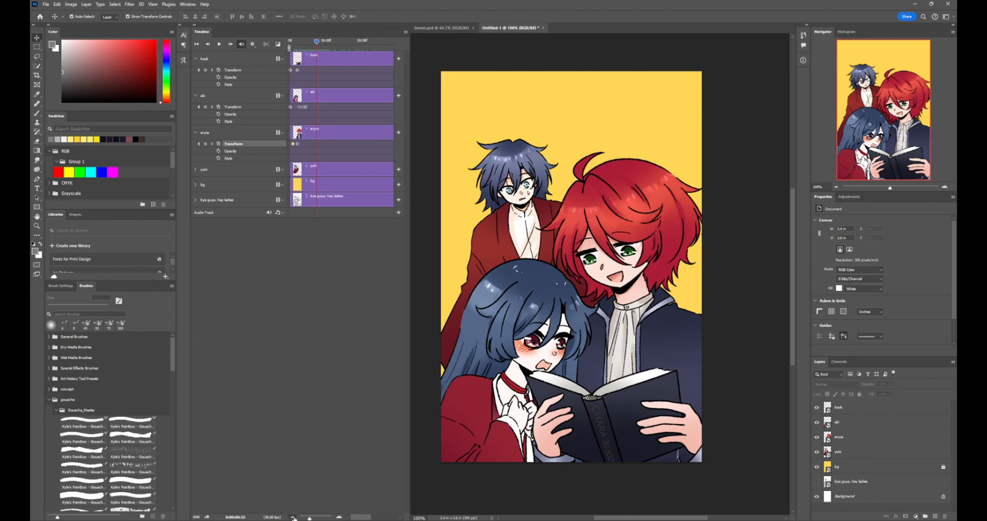
mouse_move(318, 49)
mouse_down()
mouse_move(291, 42)
mouse_move(304, 42)
mouse_up()
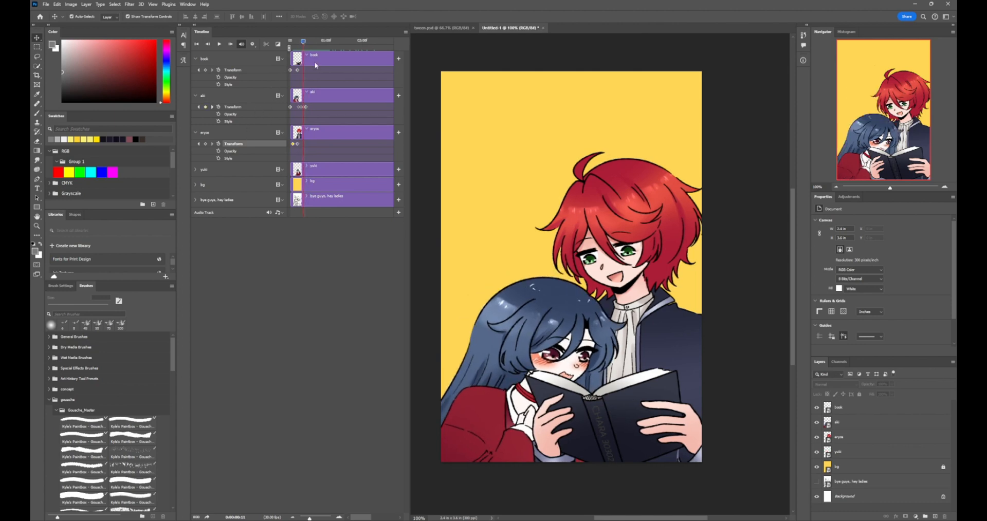
drag(305, 44, 307, 43)
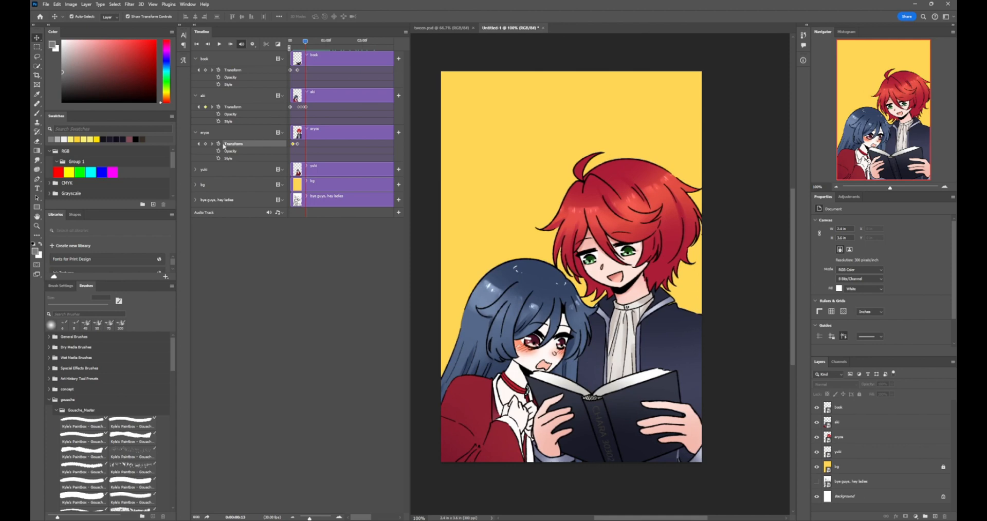
click(206, 145)
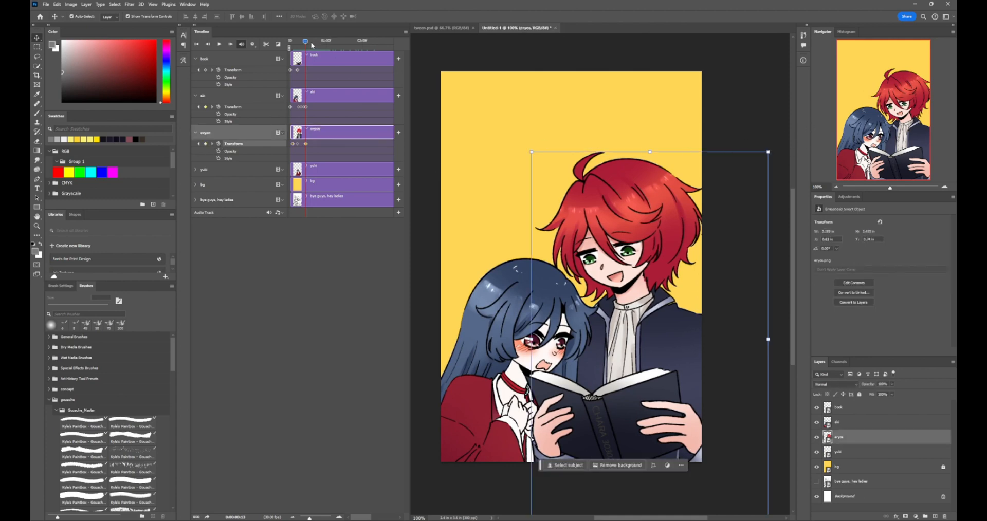
At frame 15, rotate the eryos figure about 6° counter-clockwise and apply the transform
drag(307, 44, 308, 43)
drag(774, 147, 745, 153)
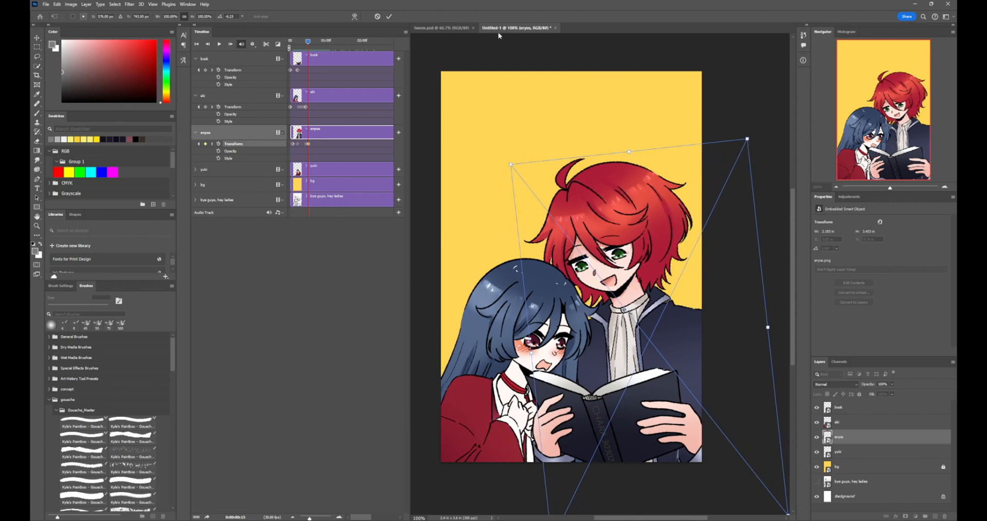
click(389, 17)
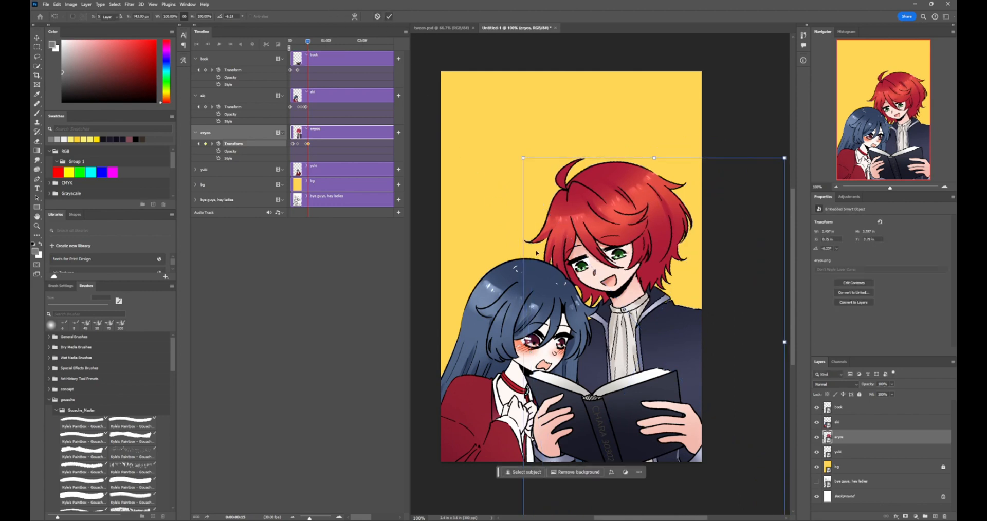
Play the animation from frame 0 and scrub through it to review how all the characters' movements combine
drag(307, 43, 278, 44)
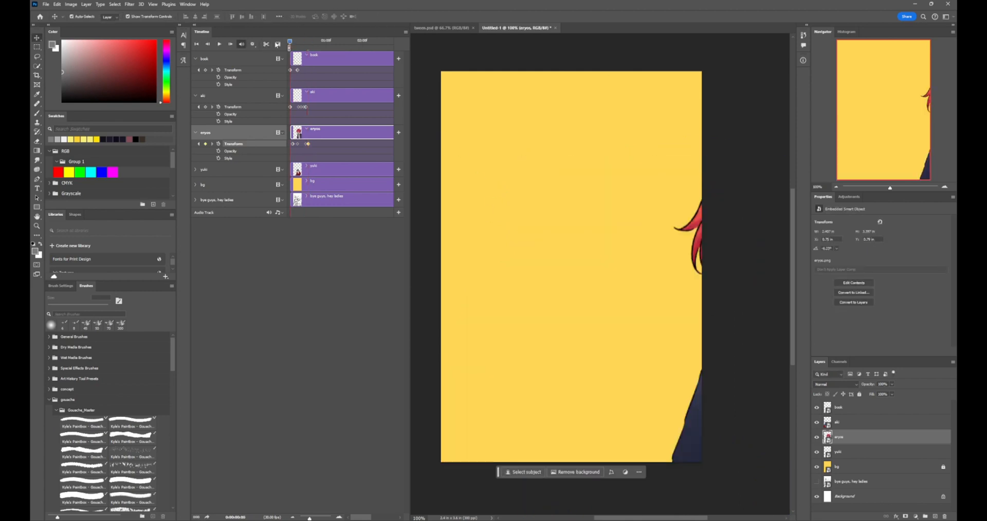
click(218, 44)
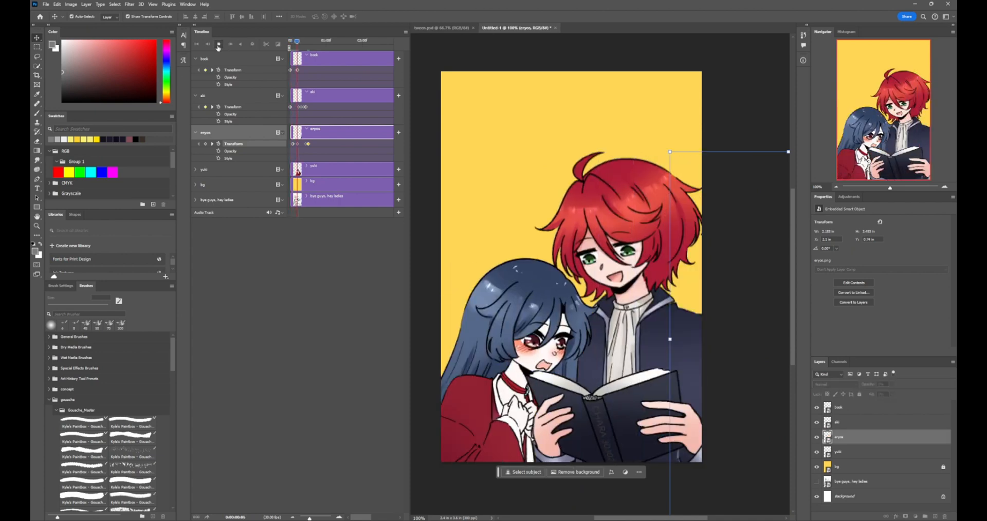
click(219, 45)
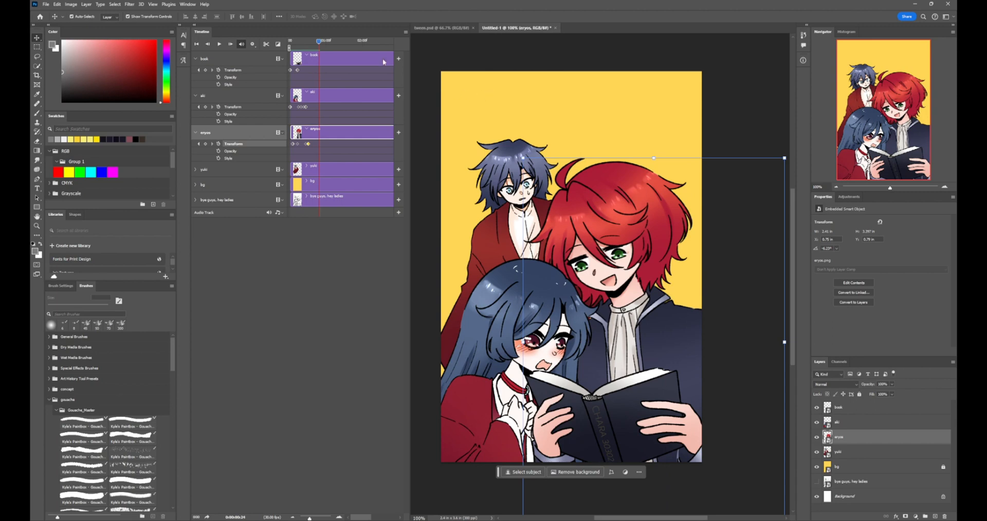
drag(410, 154, 358, 154)
click(321, 81)
drag(319, 41, 298, 41)
drag(296, 75, 315, 79)
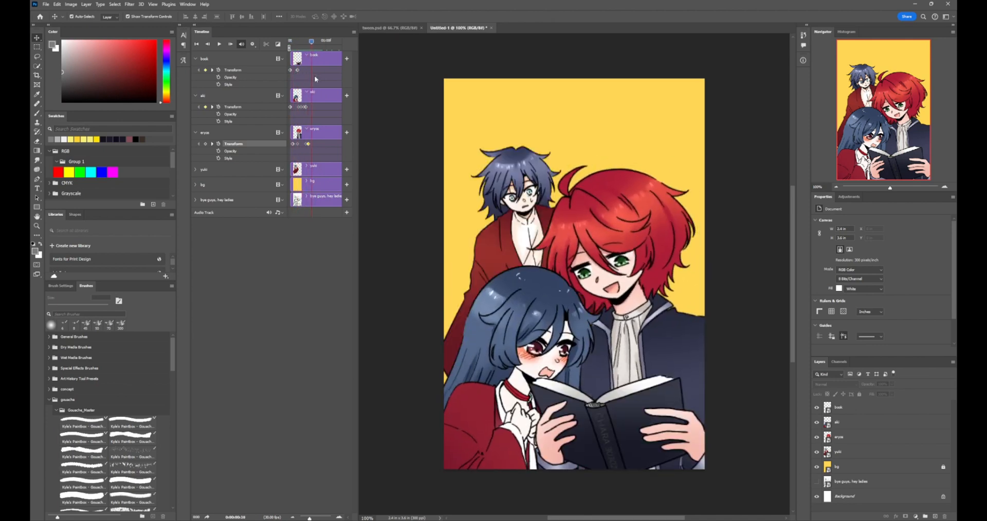
Switch to the tween.psd document and return its timeline to the first frame
click(393, 28)
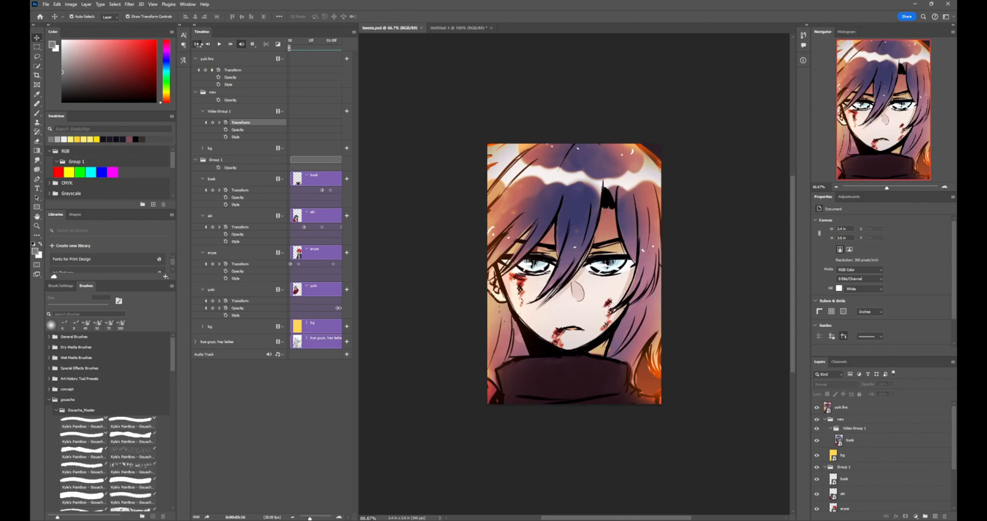
click(198, 45)
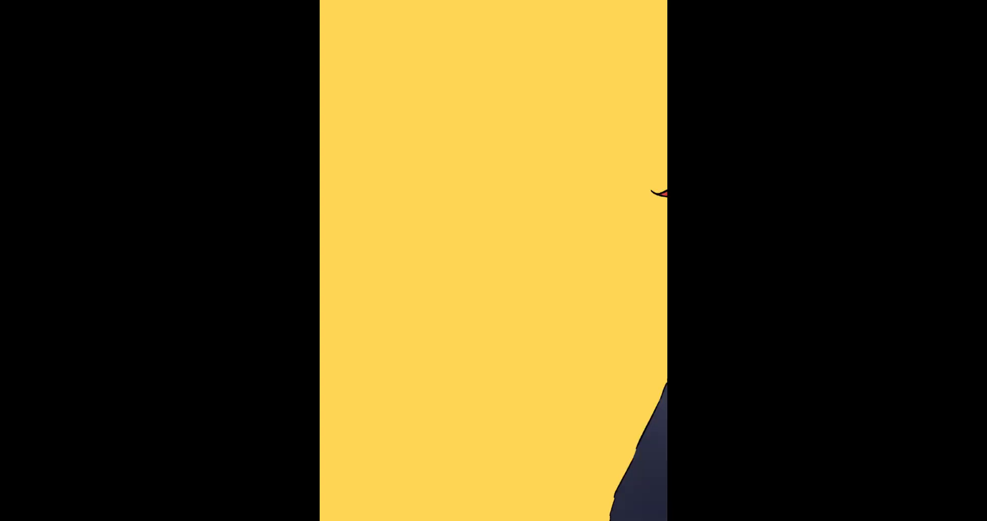